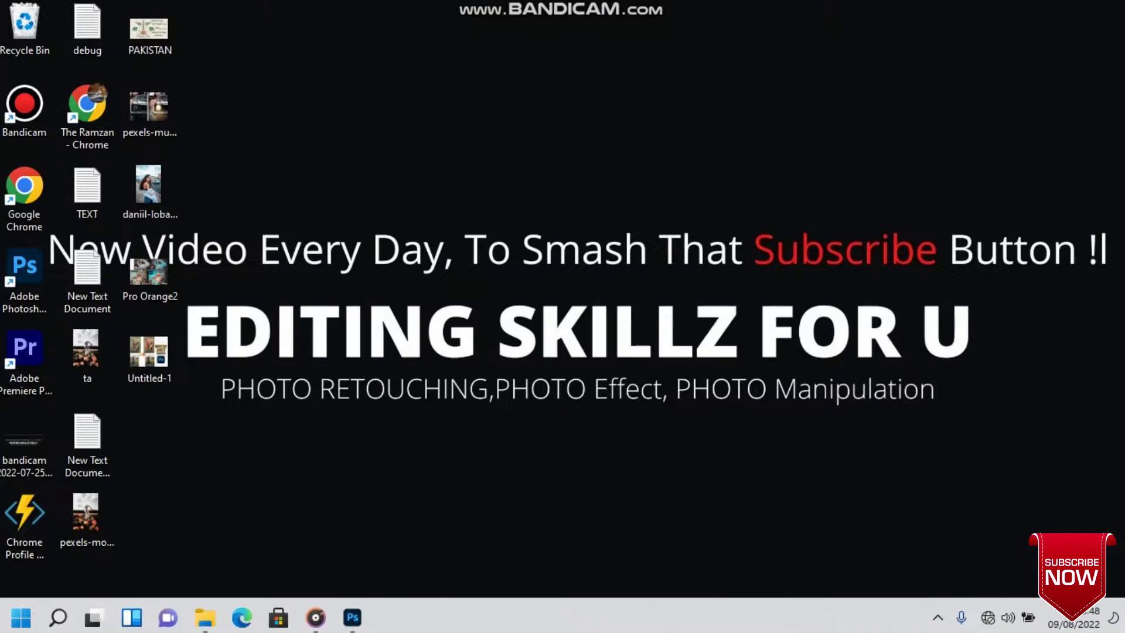
- Bring the Photoshop window with the portrait photo to the front from the taskbar
left_click(352, 617)
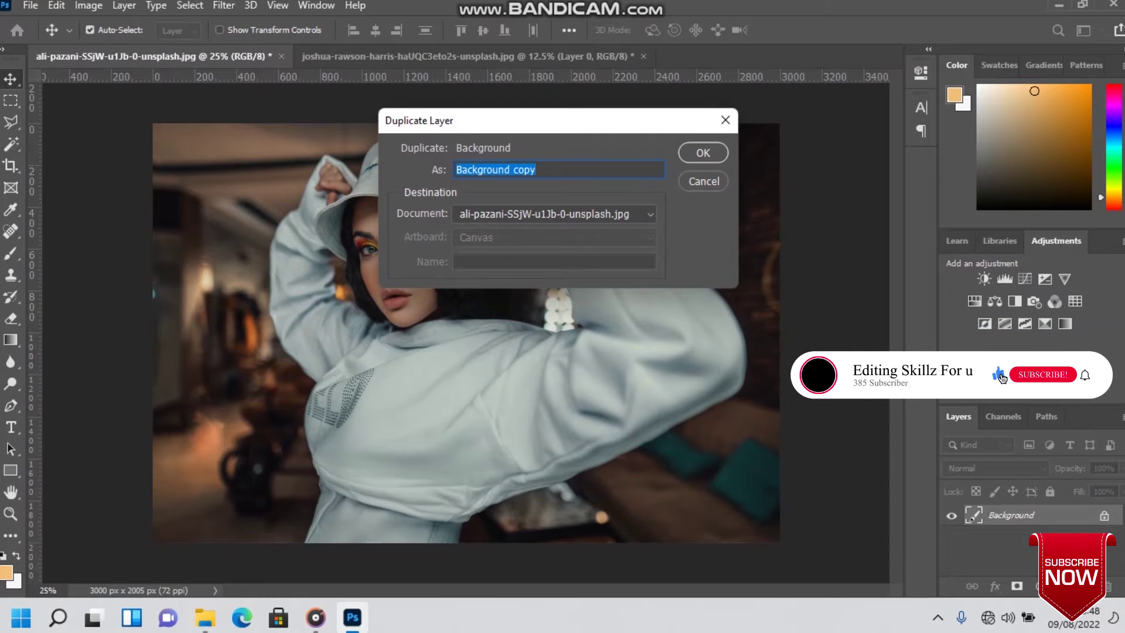
- Name the duplicated background layer AFTER and convert it to a Smart Object
type("A")
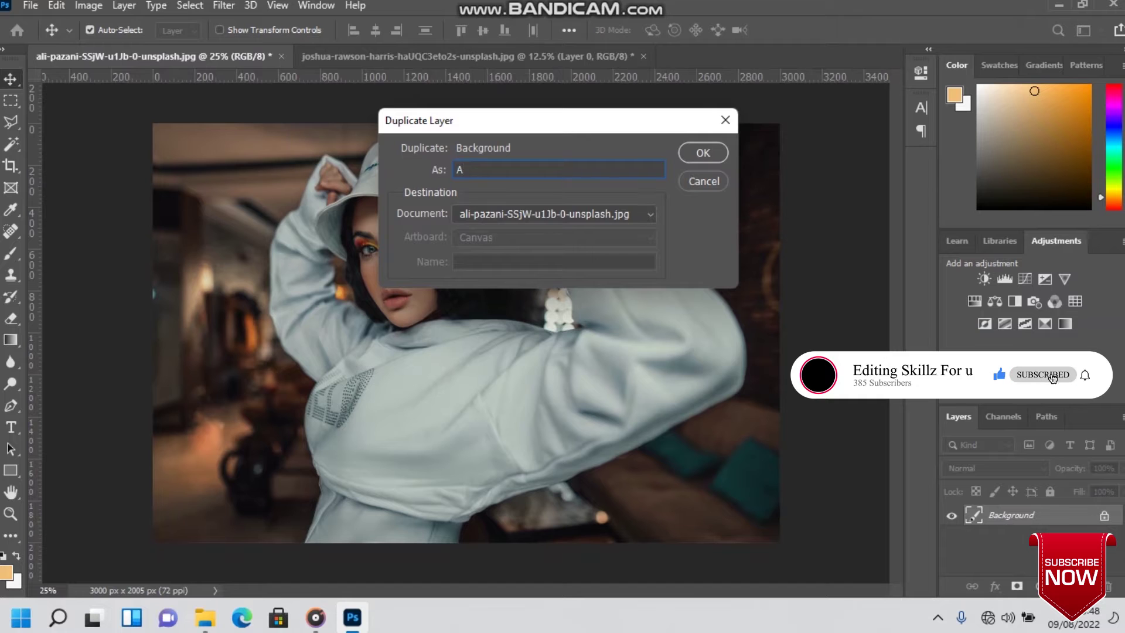
type("FTER")
key("Return")
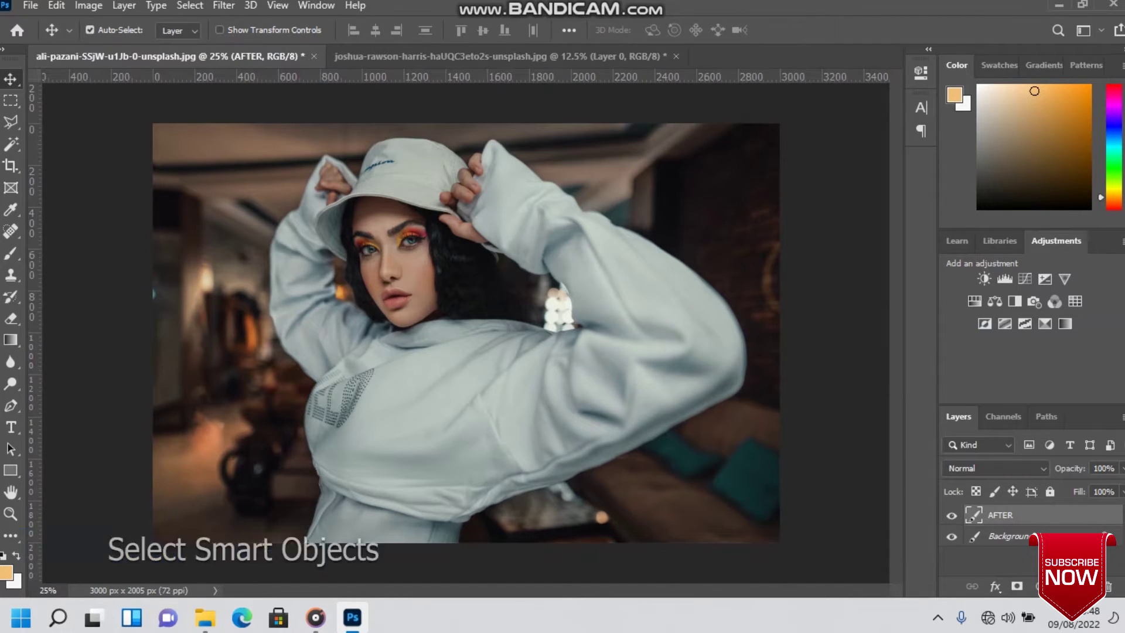
right_click(1008, 514)
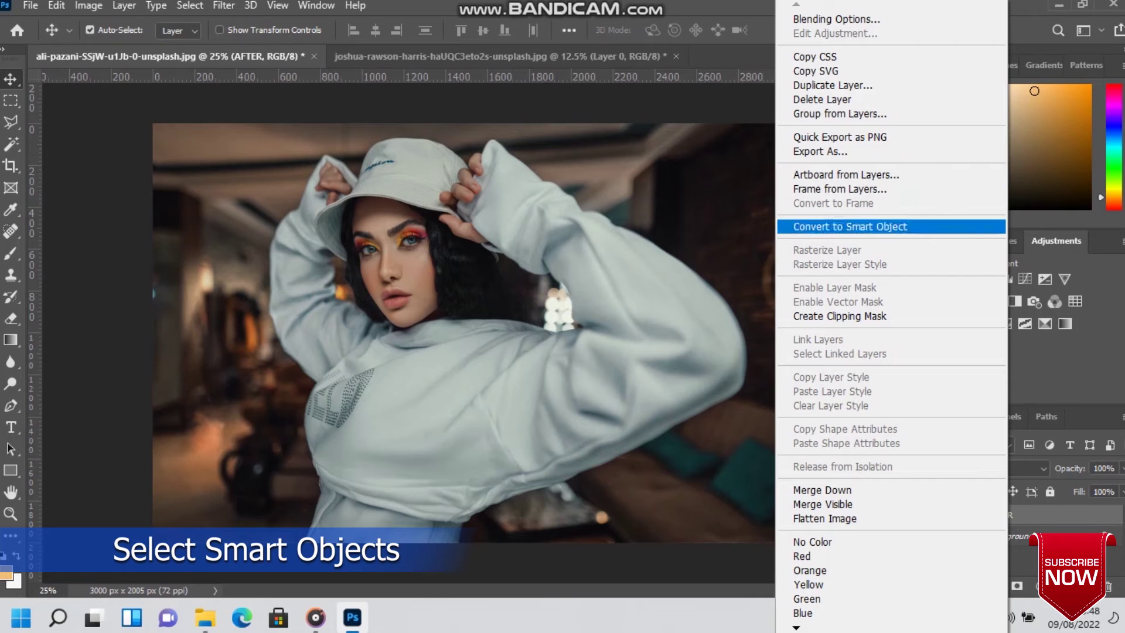
left_click(849, 226)
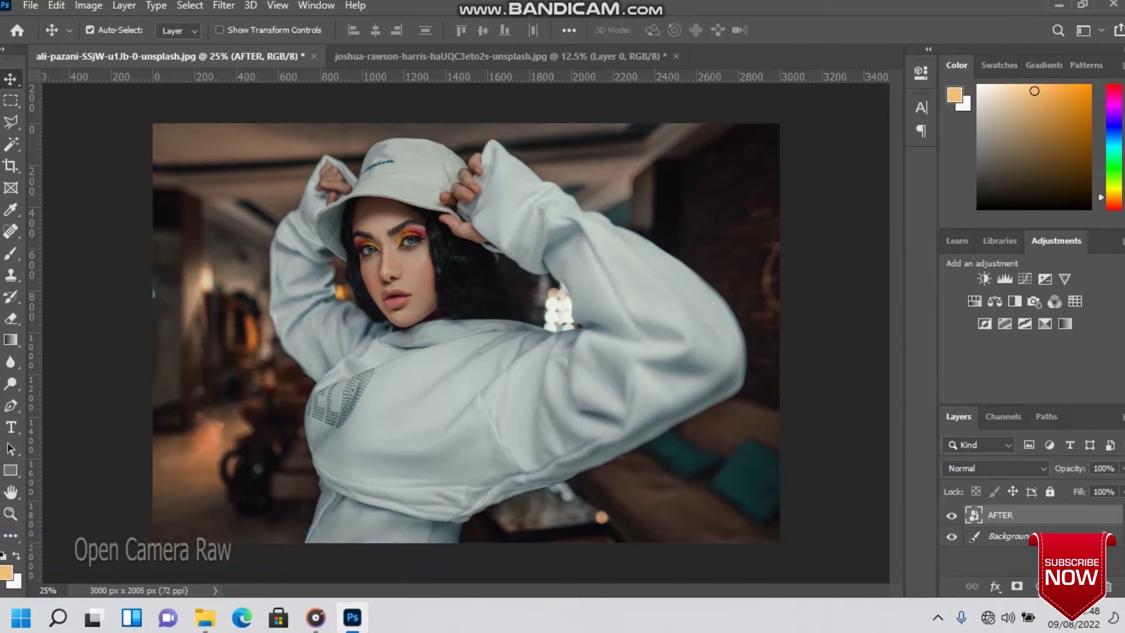
- Open the Camera Raw Filter on AFTER and set Calibration Red Primary Hue to +50
left_click(224, 5)
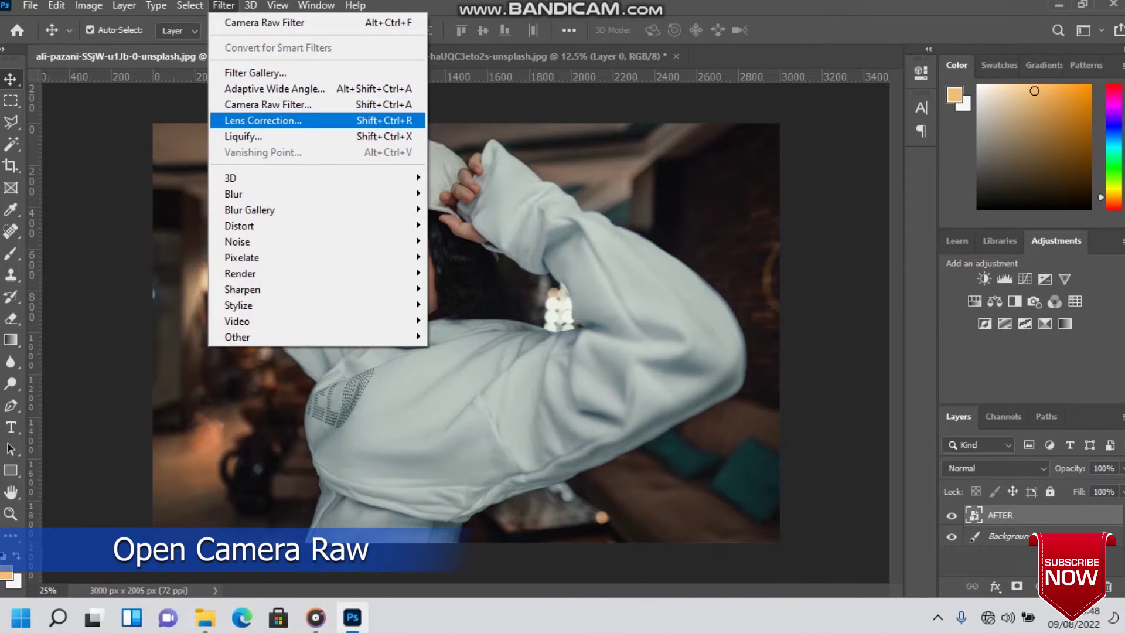
left_click(268, 104)
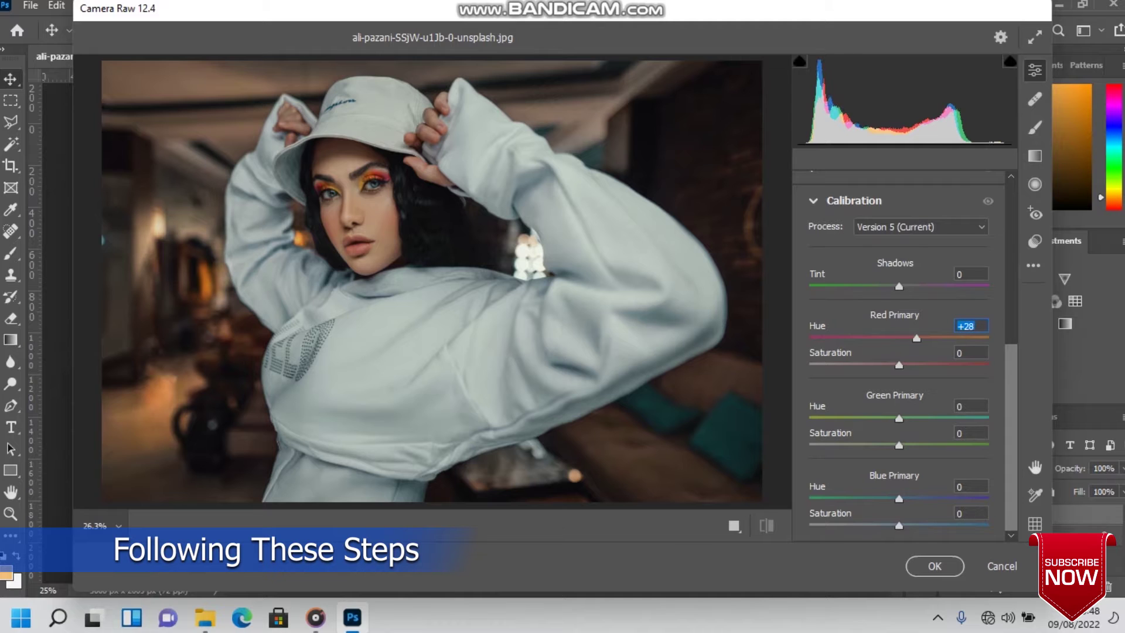
key("shift+Up")
key("shift+Up")
key("shift+Up")
key("Up")
key("Up")
key("Up")
key("Down")
key("Down")
key("Down")
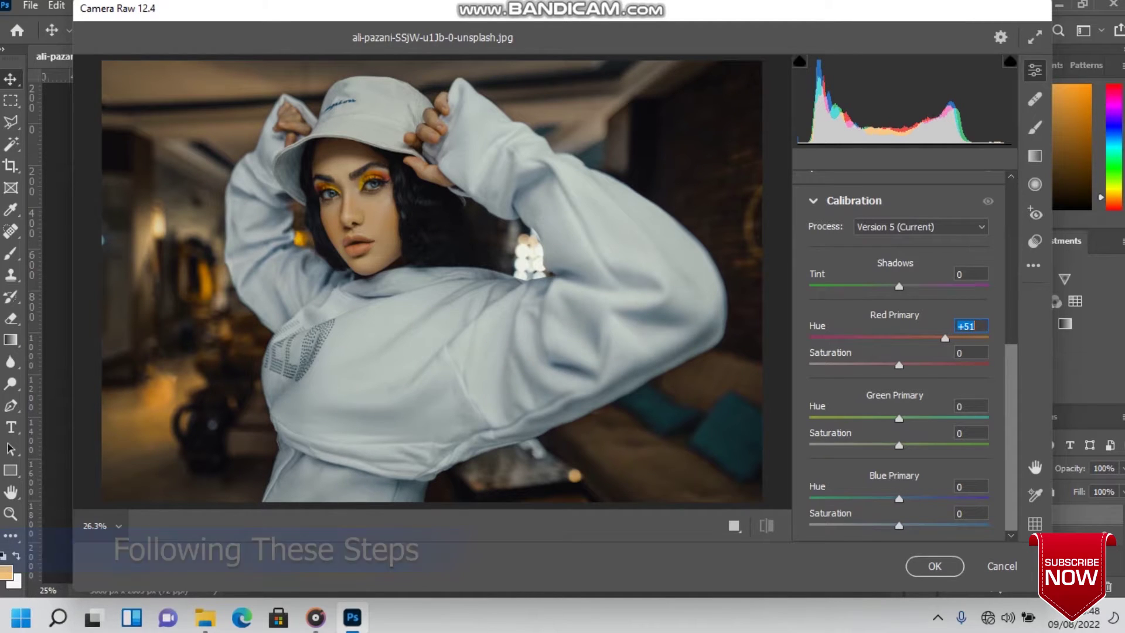
key("Down")
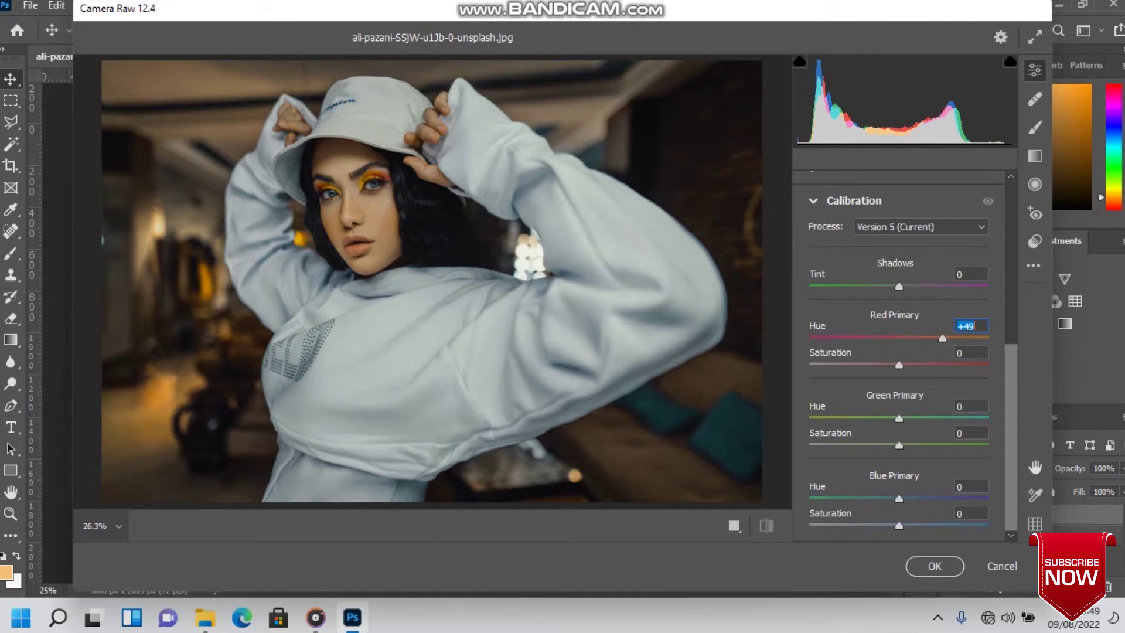
key("Tab")
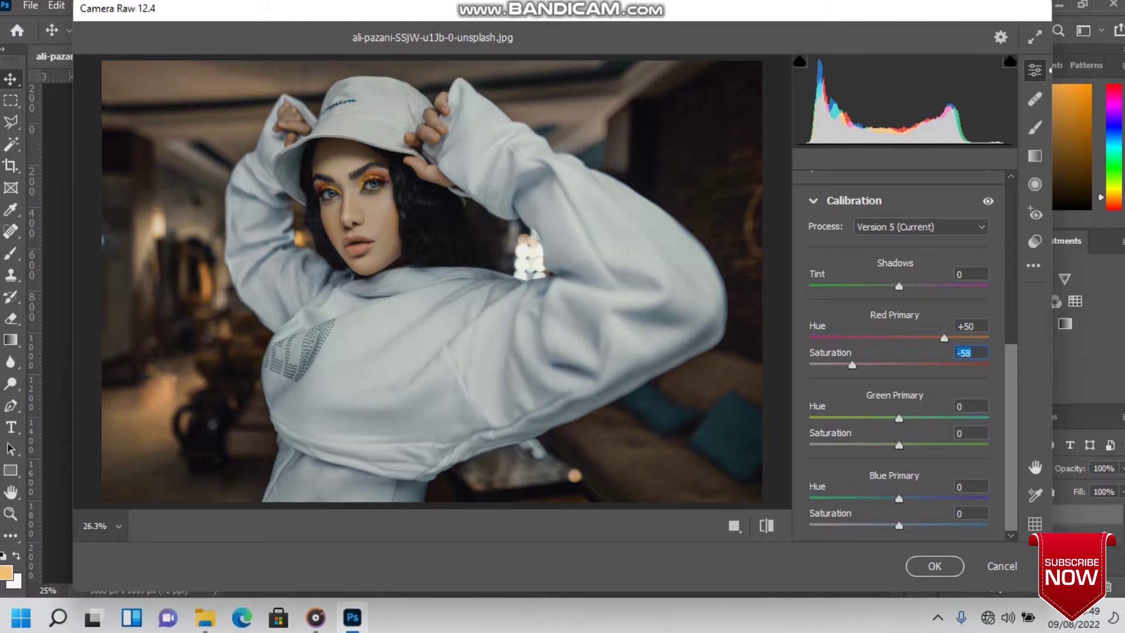
- Set Red Primary Saturation to -50 and Green Primary Hue to +50
key("shift+Down")
key("shift+Down")
key("shift+Down")
key("shift+Up")
key("Up")
key("Up")
key("Up")
key("Down")
key("Down")
key("Down")
key("Down")
key("Down")
key("Tab")
key("shift+Down")
key("Down")
key("Down")
key("Down")
key("Down")
key("Down")
key("Down")
key("shift+Up")
key("shift+Up")
key("Up")
key("Up")
key("Up")
key("shift+Up")
key("shift+Up")
key("Up")
key("Up")
key("Up")
key("Up")
key("Up")
key("Up")
key("Up")
key("Up")
key("Up")
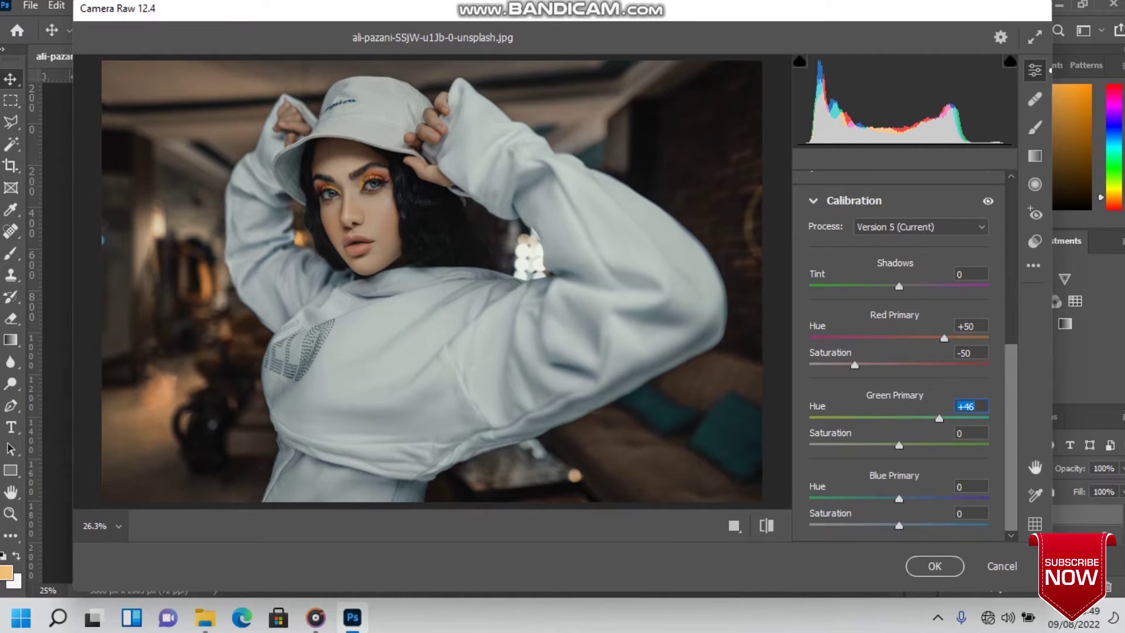
key("Up")
key("Up")
key("Up")
key("Up")
key("Up")
key("Up")
key("Up")
- Set Blue Primary Hue to -50 and Blue Saturation to +100, then compare with the original
key("Tab")
key("Tab")
type("-50")
key("Return")
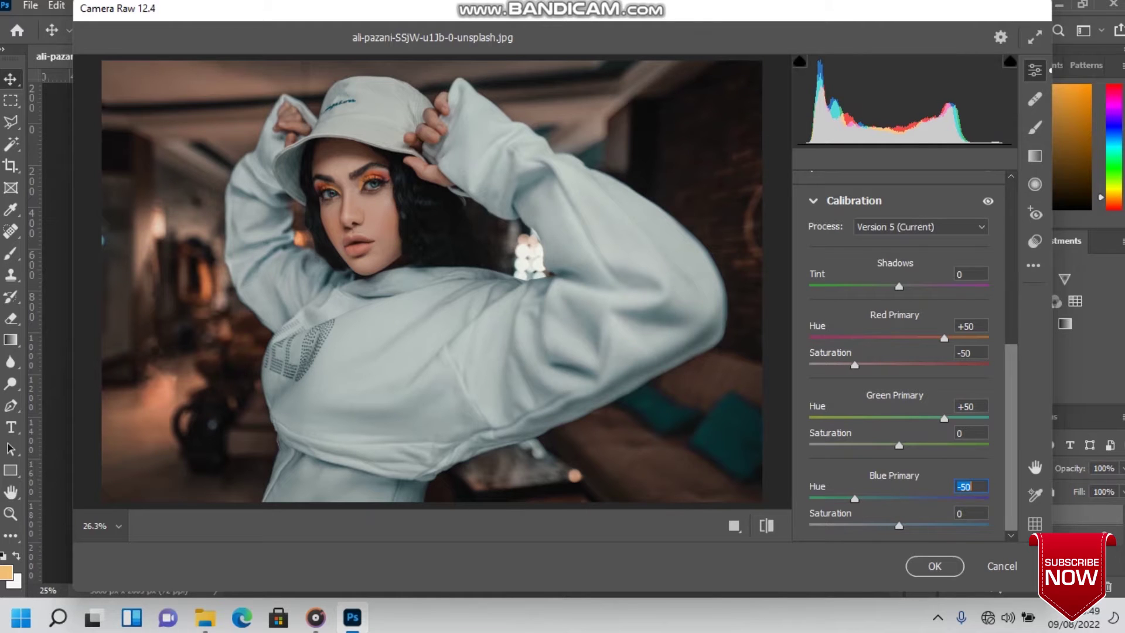
key("Tab")
type("100")
key("Return")
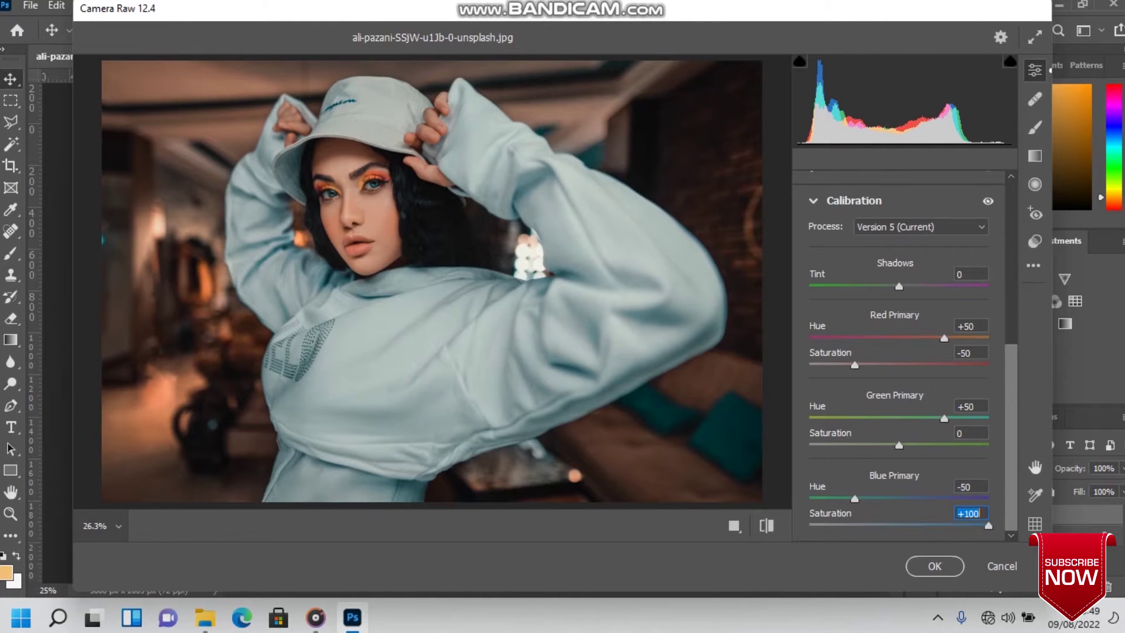
left_click(766, 525)
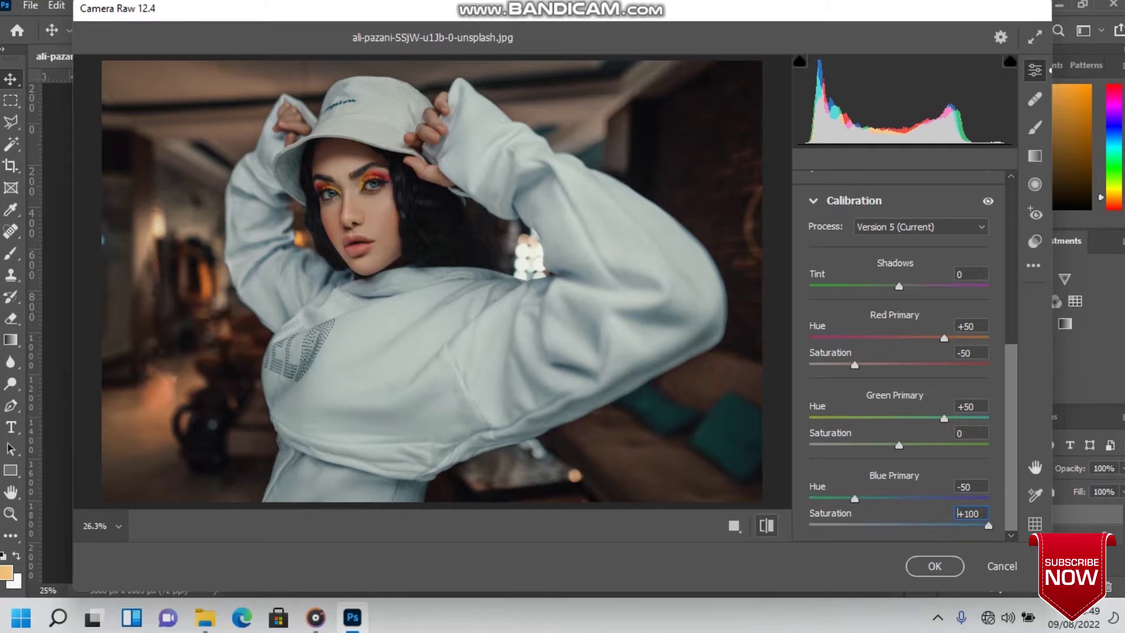
left_click(766, 525)
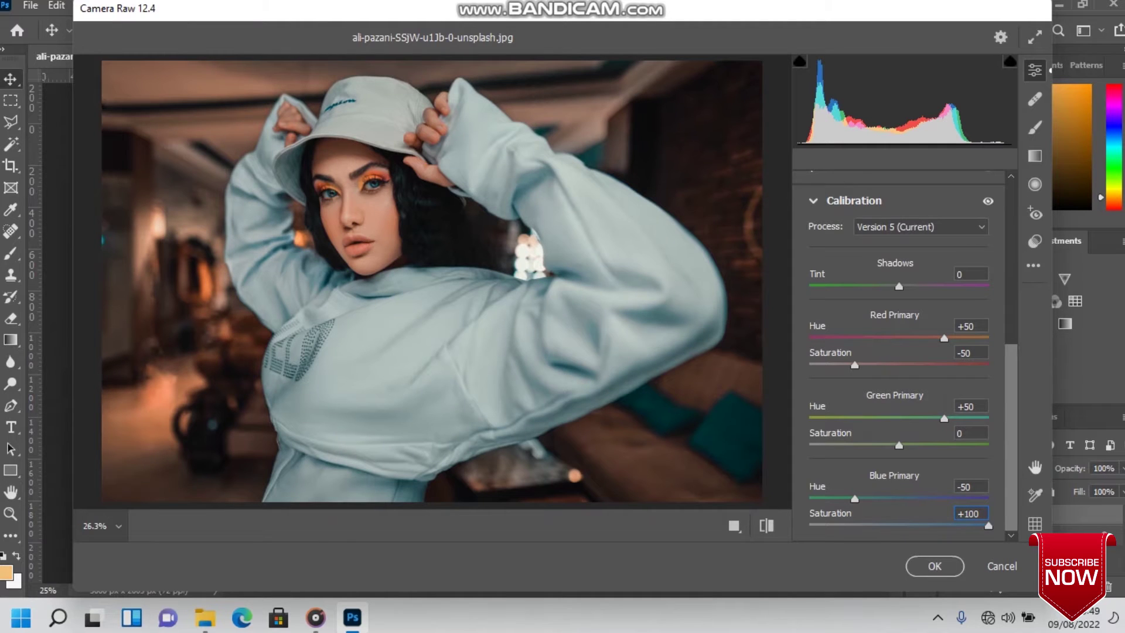
- Add a -50 Optics vignette to darken the photo's corners
left_click(854, 200)
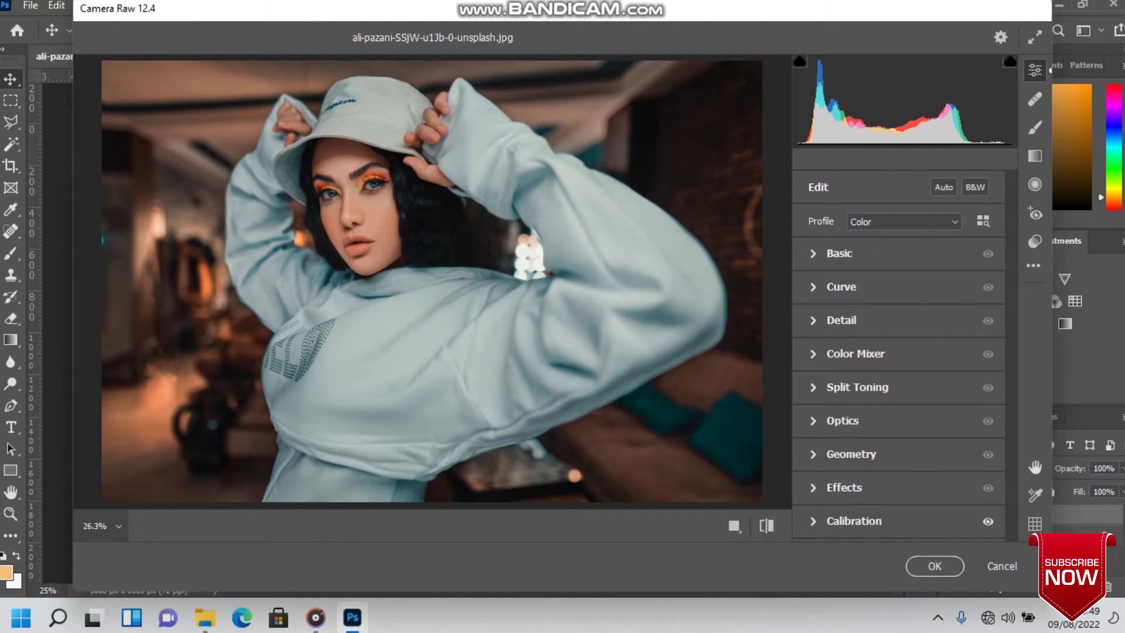
left_click(843, 420)
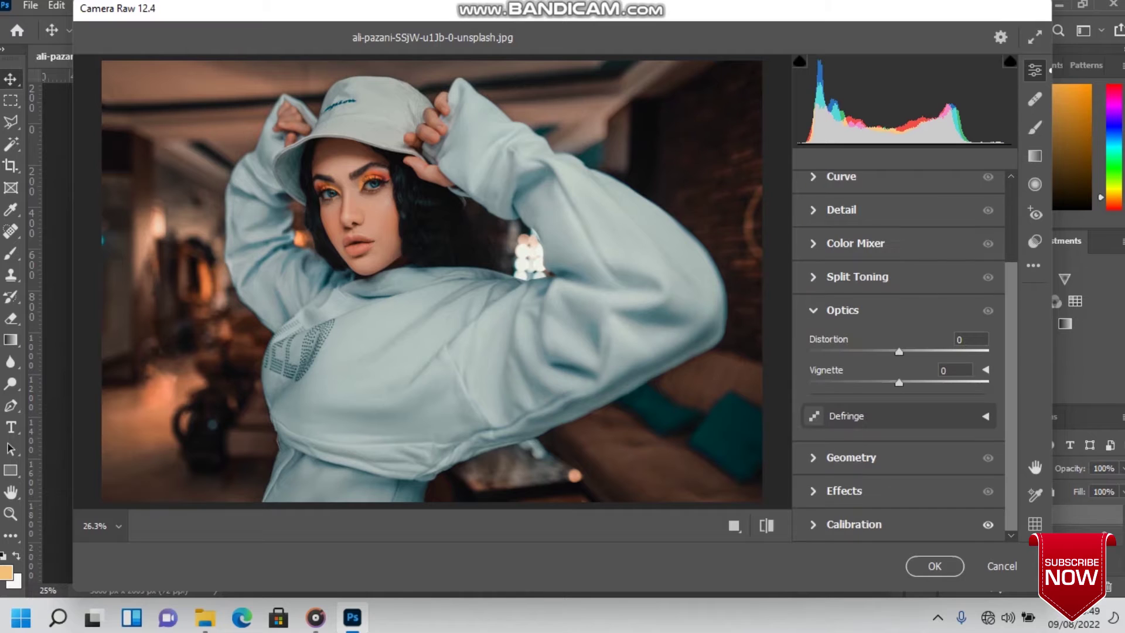
left_click_drag(898, 383, 854, 383)
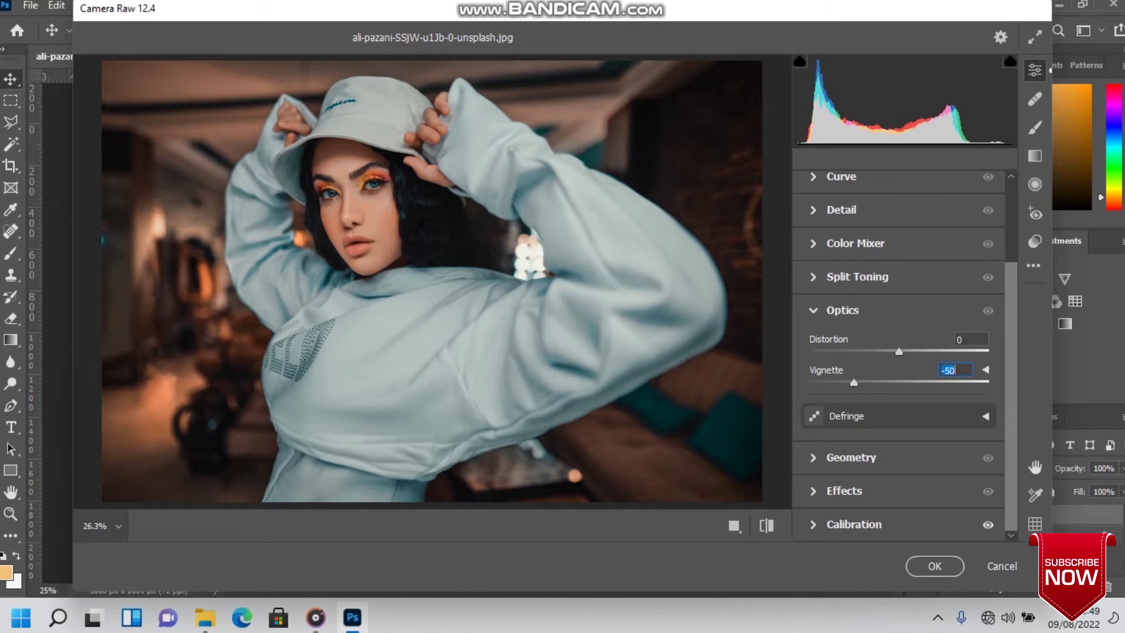
left_click(842, 309)
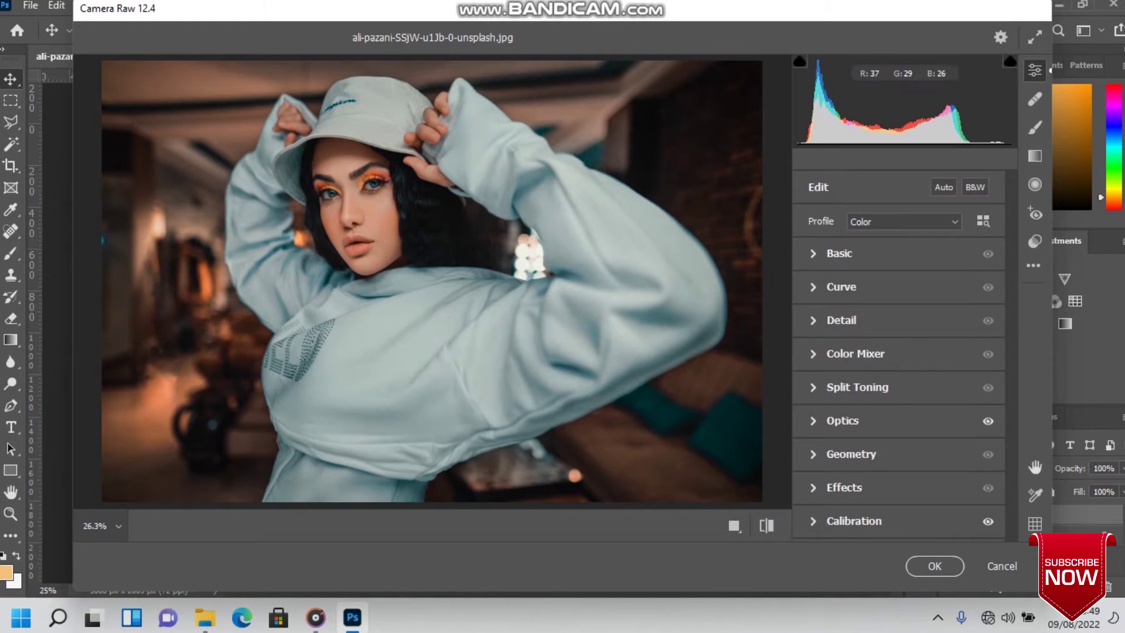
- Lift the tone curve's black point to about Input 9 / Output 23 to fade shadows
left_click(766, 526)
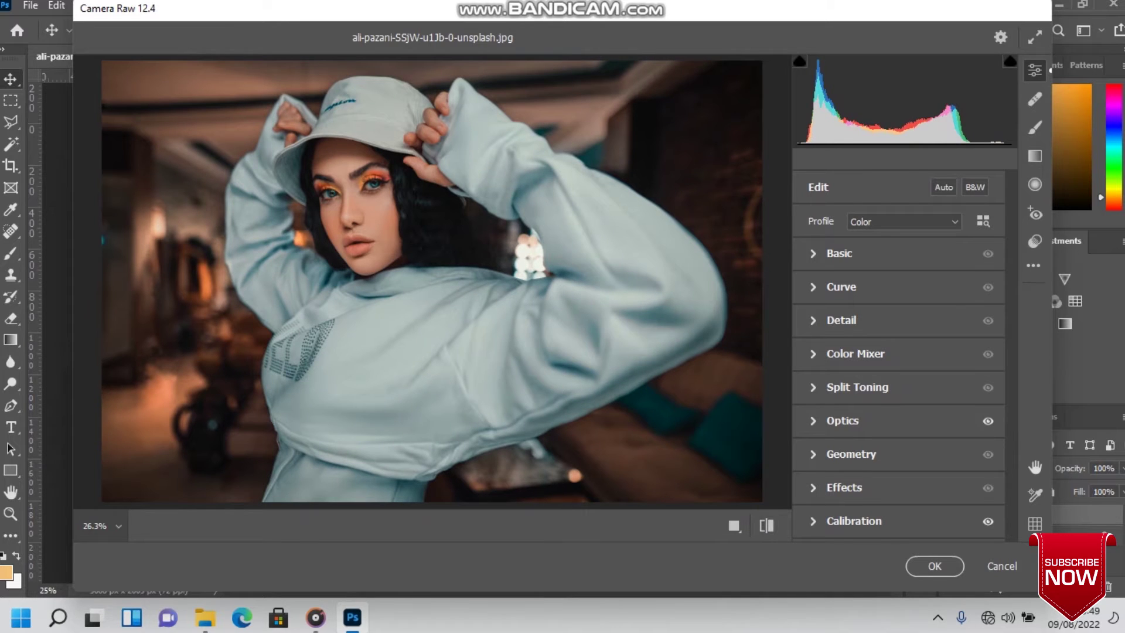
left_click(841, 286)
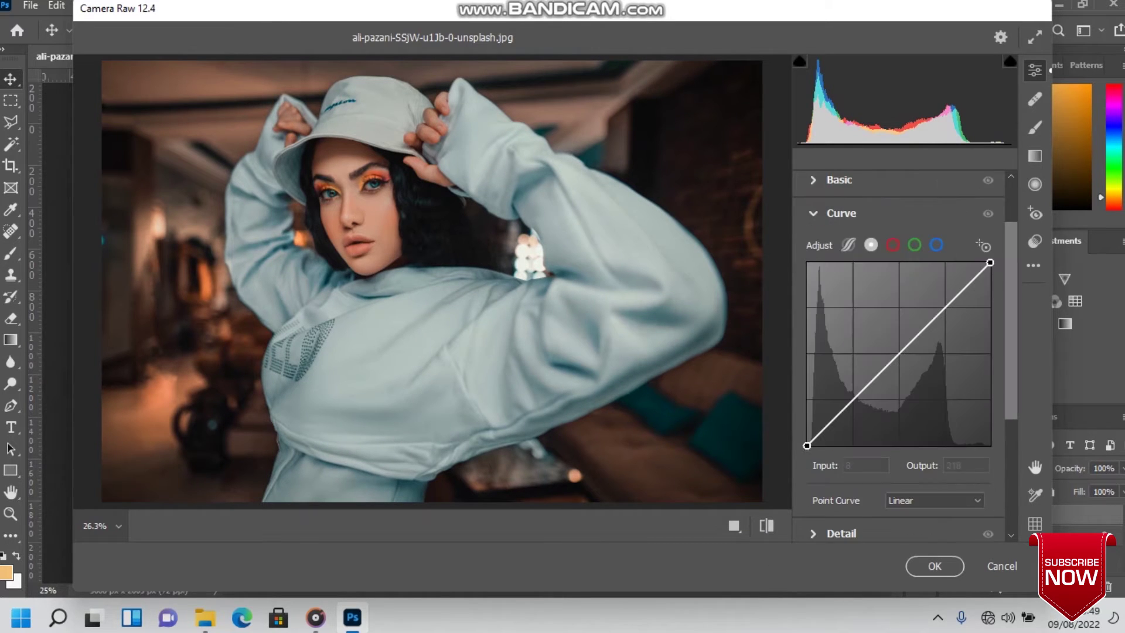
left_click_drag(806, 445, 814, 419)
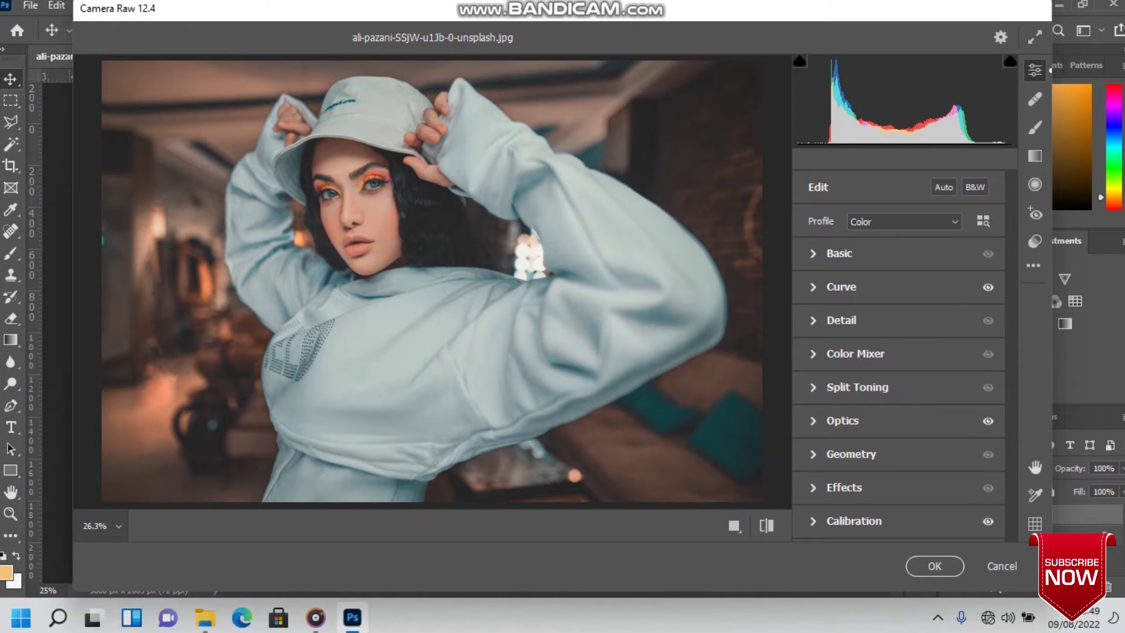
- In the Basic panel, set Temperature to -10 and Contrast to +30
left_click(766, 526)
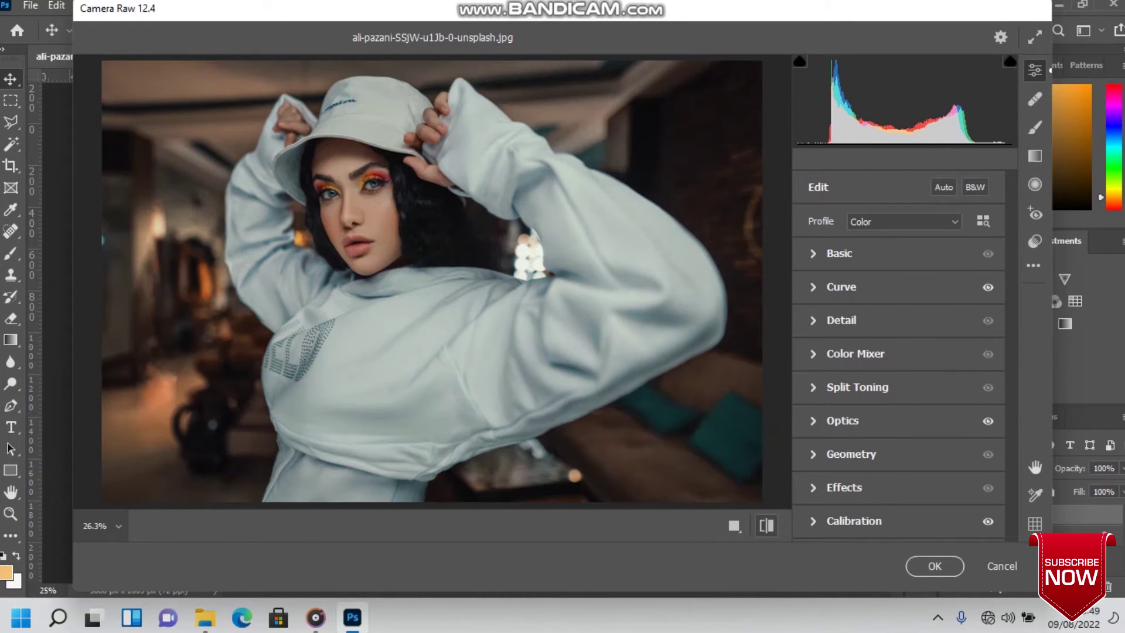
left_click(766, 526)
left_click(839, 253)
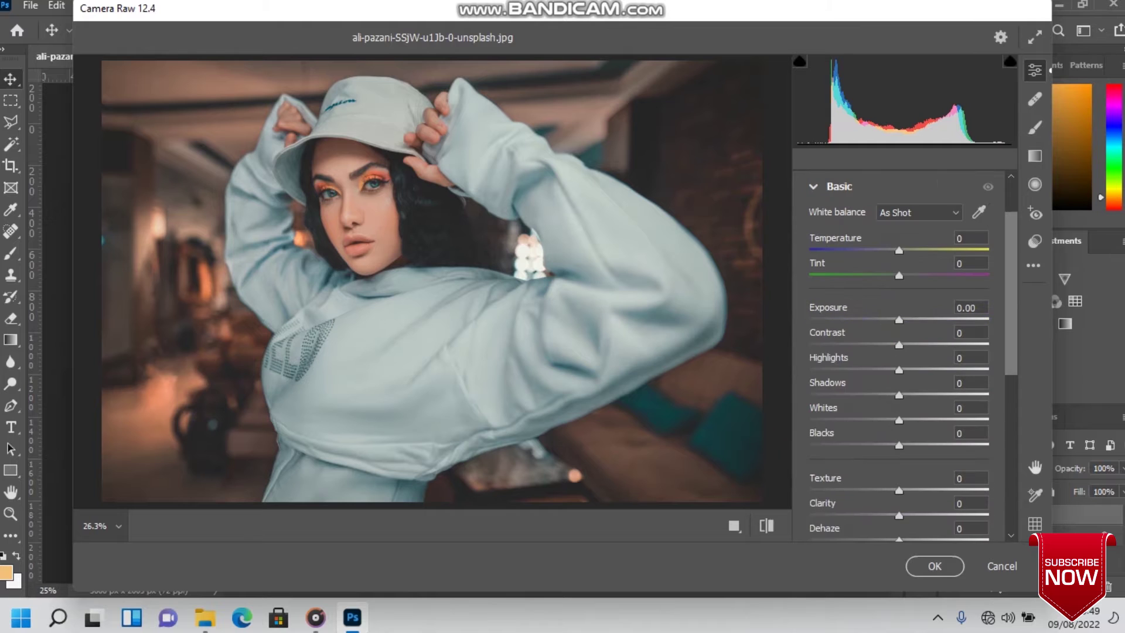
key("Down")
key("Down")
key("Down")
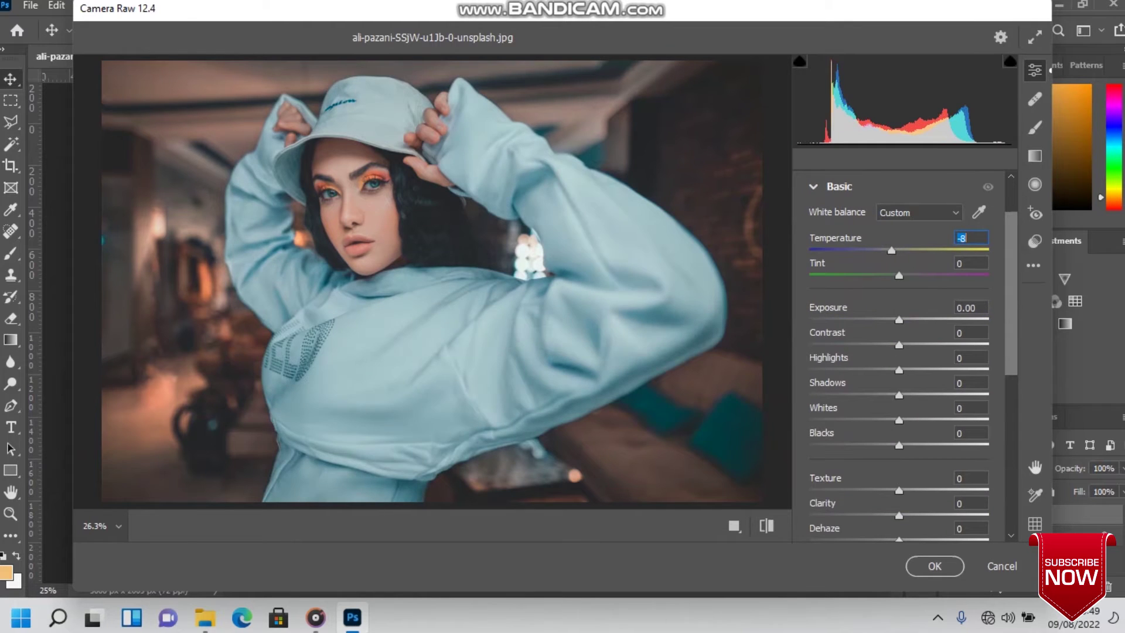
key("Down")
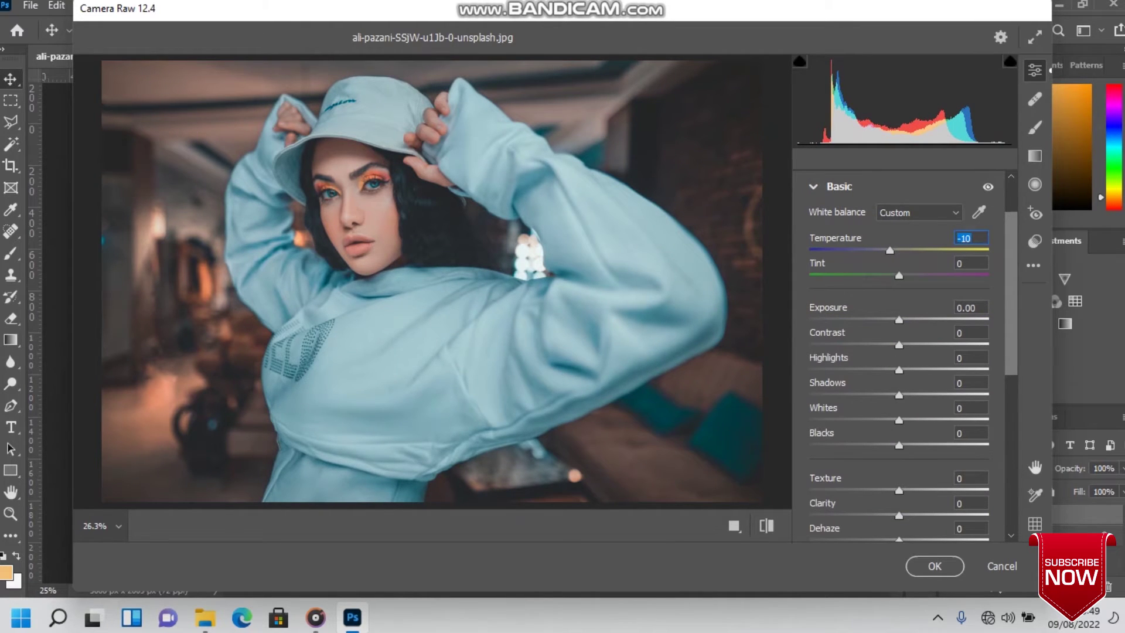
key("Tab")
key("Tab")
key("Tab")
key("Up")
key("Up")
key("Up")
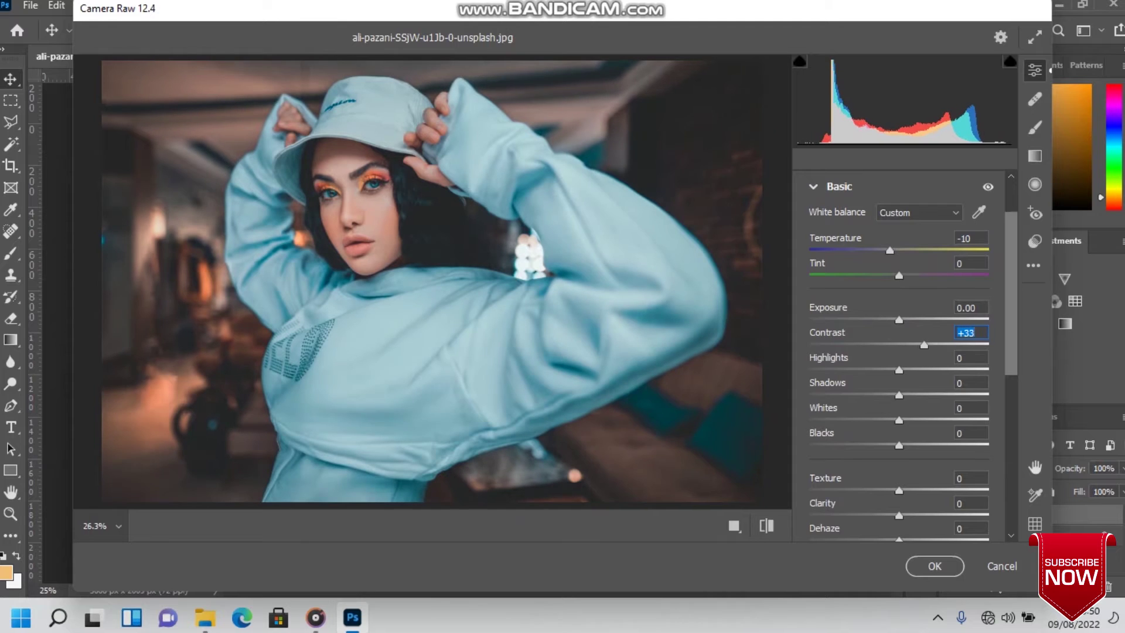
key("Up")
key("Up")
key("Up")
- Set Highlights to -21 and lift Shadows to +30
key("Tab")
key("Down")
key("Down")
key("Down")
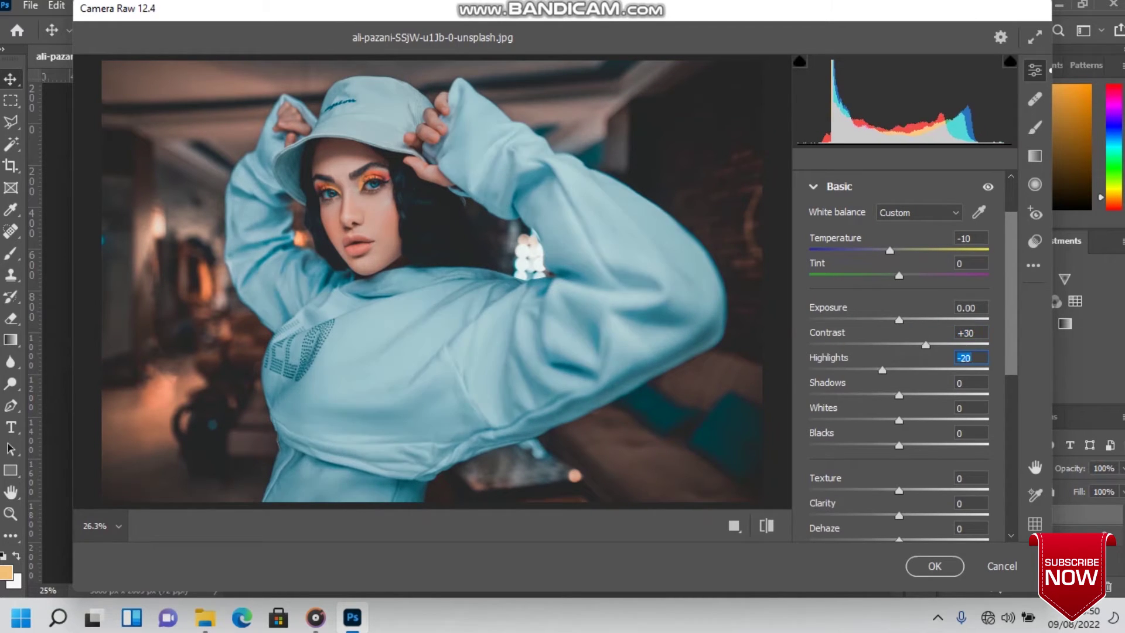
key("Down")
key("Down")
key("Down")
key("Up")
key("Up")
key("Down")
key("Down")
key("Tab")
key("Up")
key("Up")
key("Up")
key("Up")
key("Up")
key("Up")
key("Up")
key("Up")
key("Up")
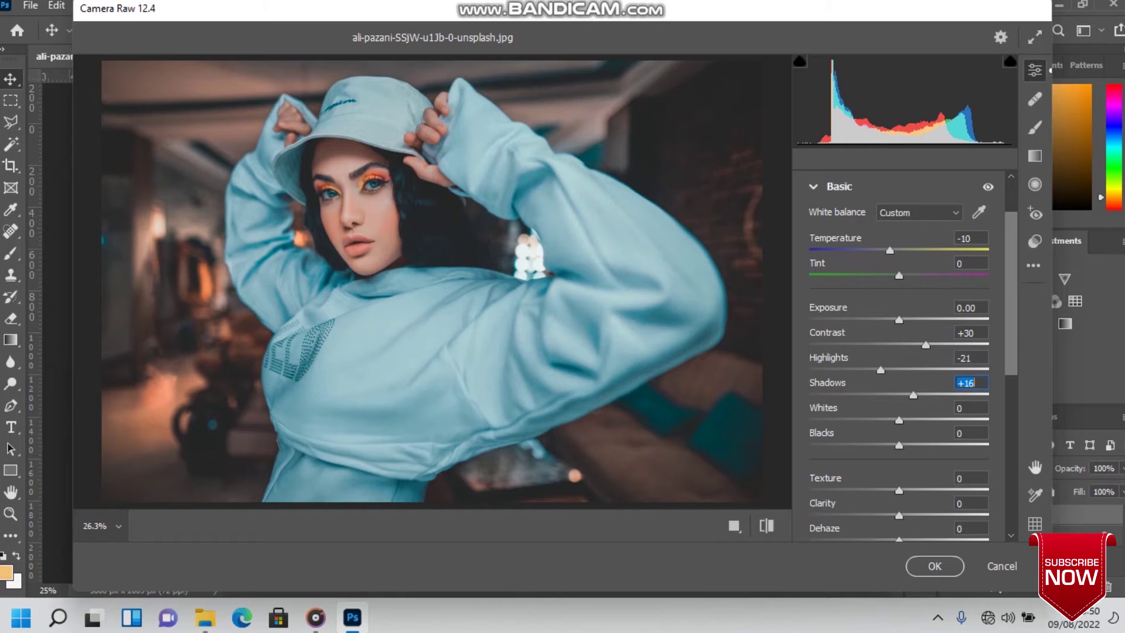
key("Up")
key("Up")
key("Up")
key("Up")
key("Up")
key("Up")
key("Up")
key("Up")
key("Up")
key("Up")
key("Up")
key("Up")
key("Up")
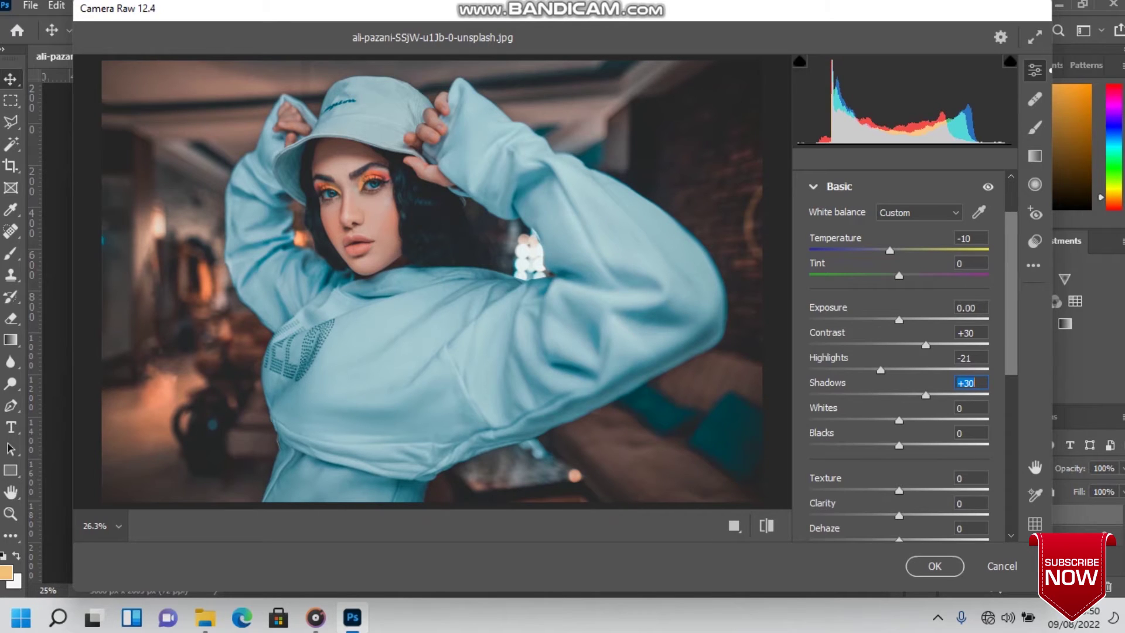
- Deepen Blacks to -30
key("Tab")
key("Tab")
key("Down")
key("Down")
key("Down")
key("Down")
key("Down")
key("Down")
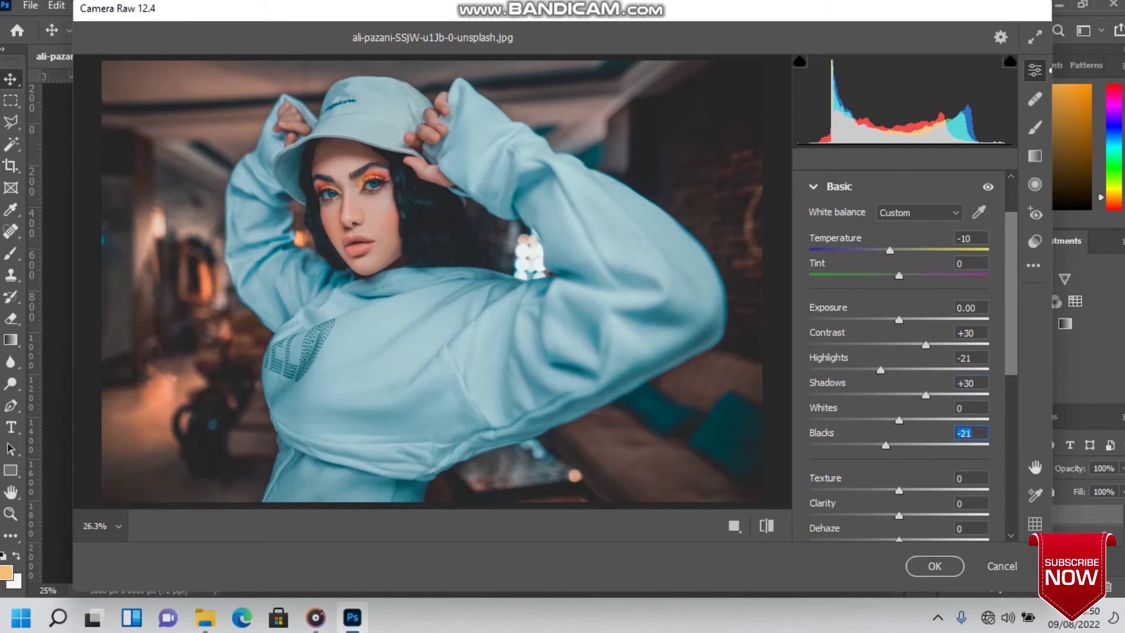
key("Down")
key("Down")
key("Down")
key("Down")
key("Down")
key("Down")
key("Down")
scroll(899, 351, "down", 3)
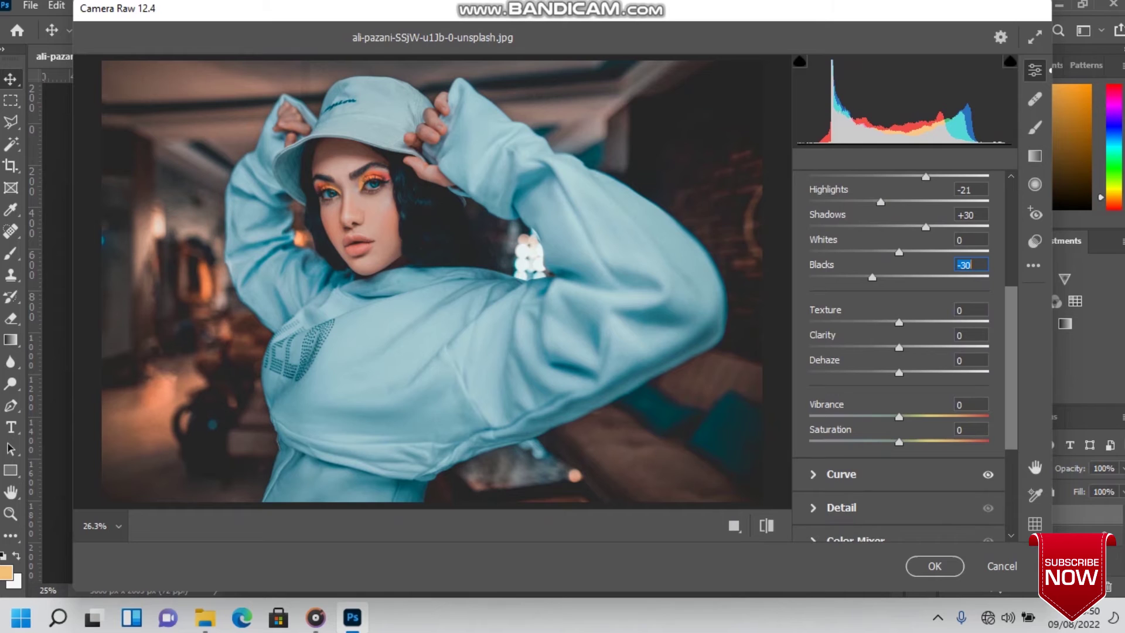
- Set Clarity to +11 and Vibrance to +30, then compare against the original
key("Tab")
key("Tab")
type("30")
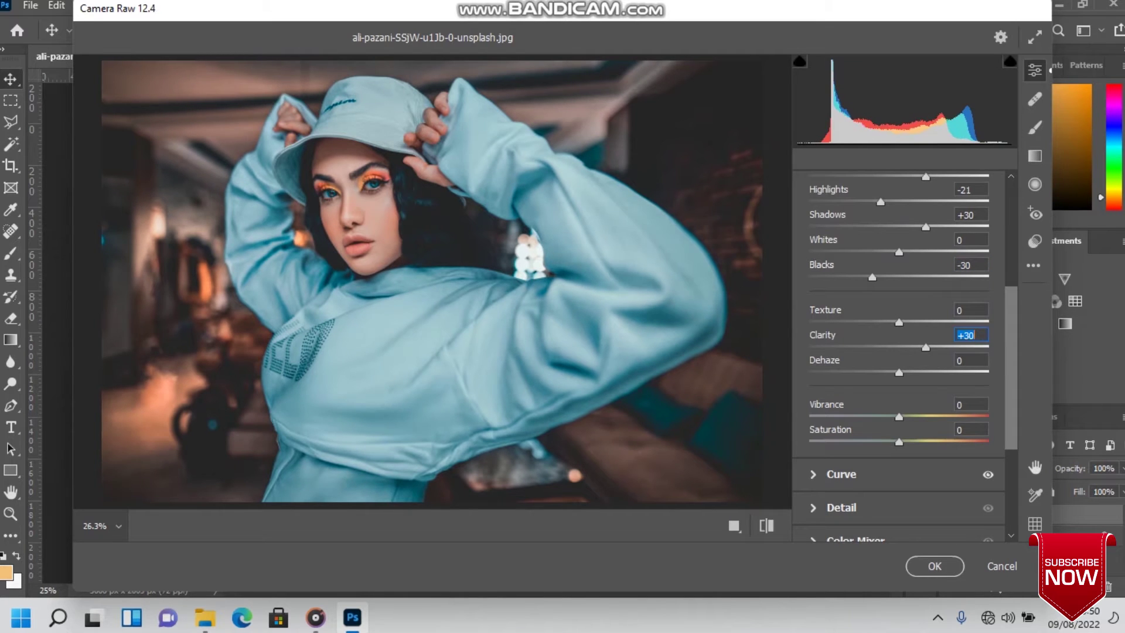
key("Tab")
key("Tab")
key("Up")
key("Up")
key("Up")
key("Up")
key("Up")
key("Up")
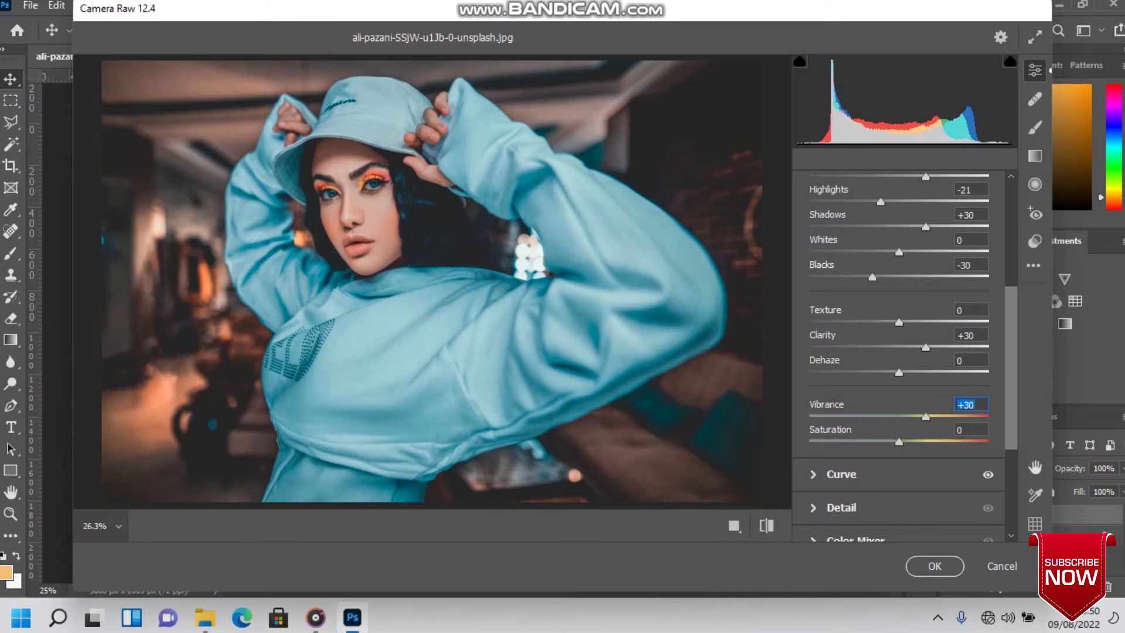
key("shift+Tab")
key("shift+Tab")
key("Down")
key("Down")
key("Down")
key("Down")
key("Down")
key("Down")
key("Down")
key("Down")
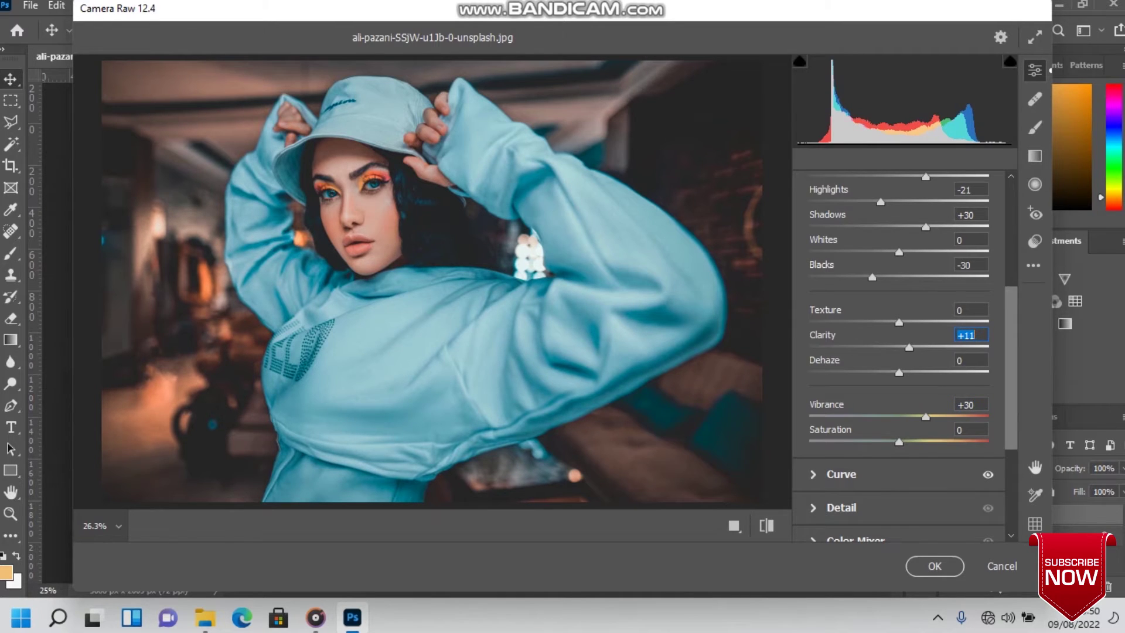
key("Down")
left_click(766, 525)
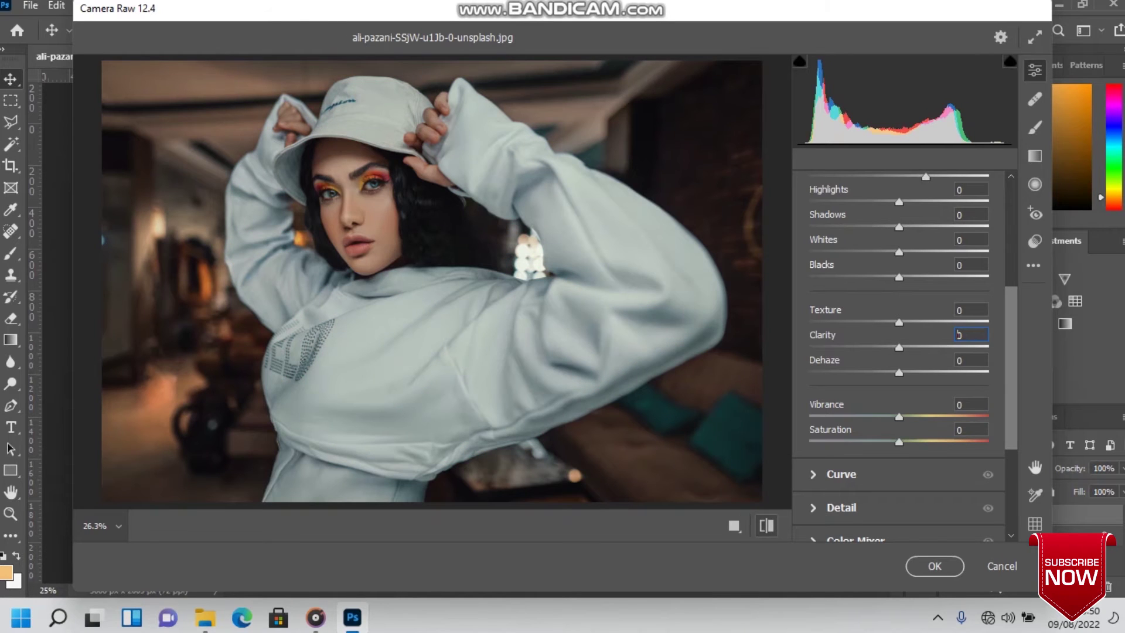
left_click(766, 526)
- Save the grade as user preset ORANGE and apply the Camera Raw filter to AFTER
left_click(1034, 241)
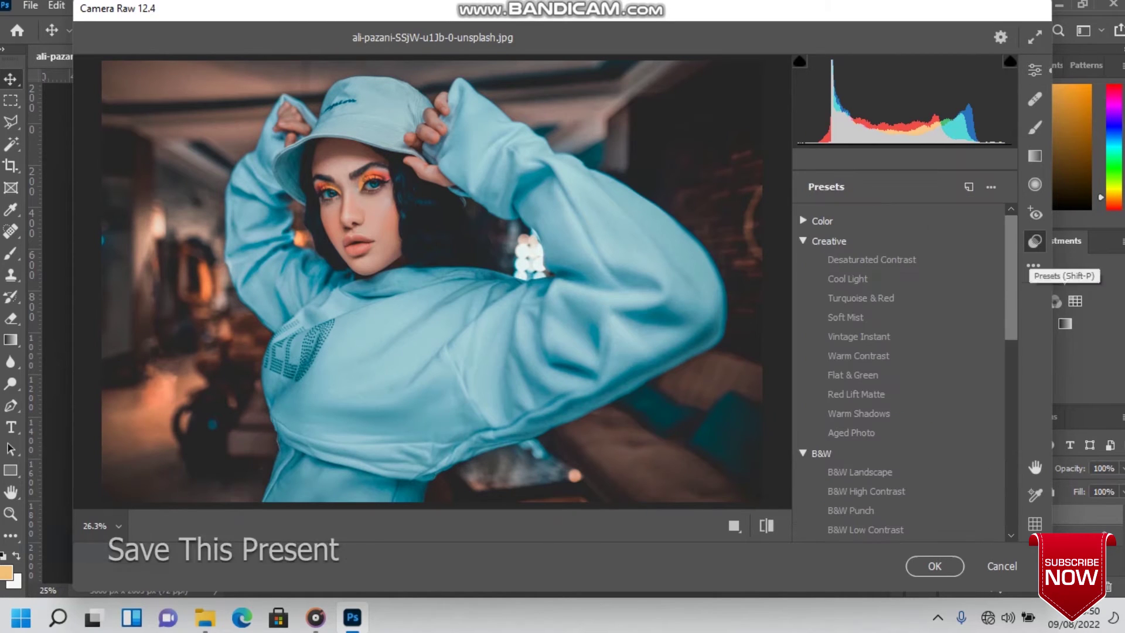
left_click(968, 186)
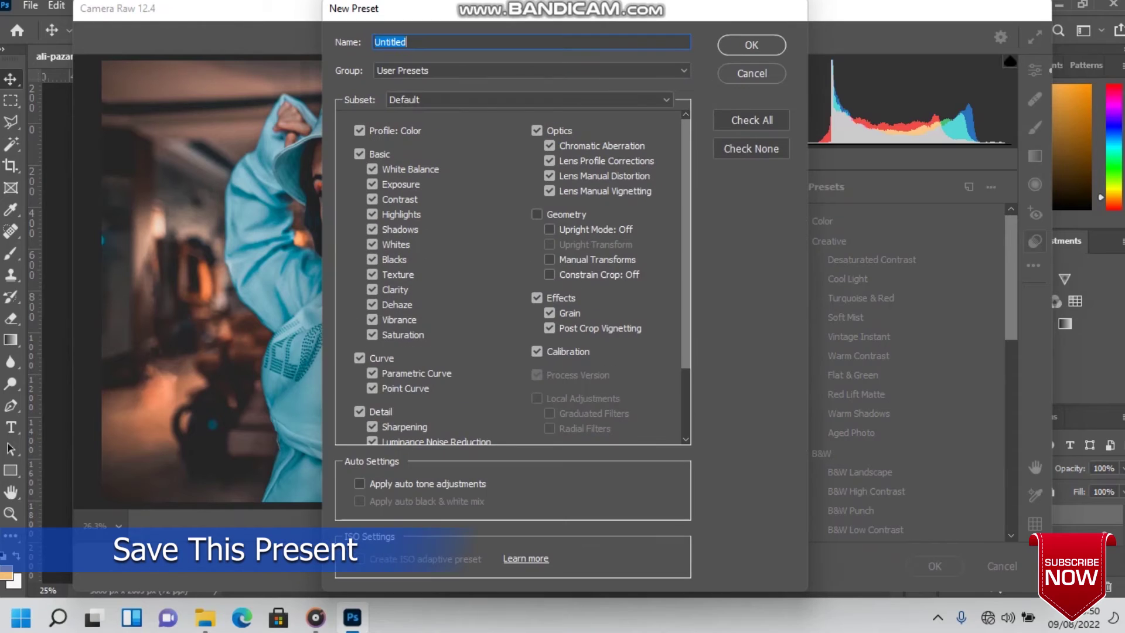
type("O")
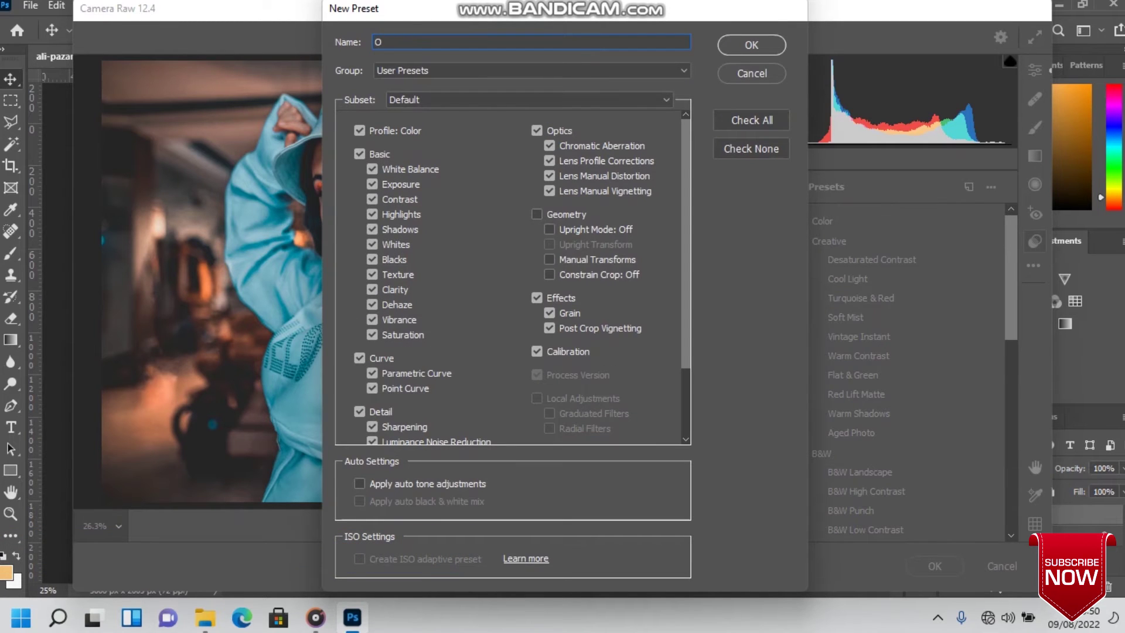
type("RAN")
type("GE")
left_click(751, 45)
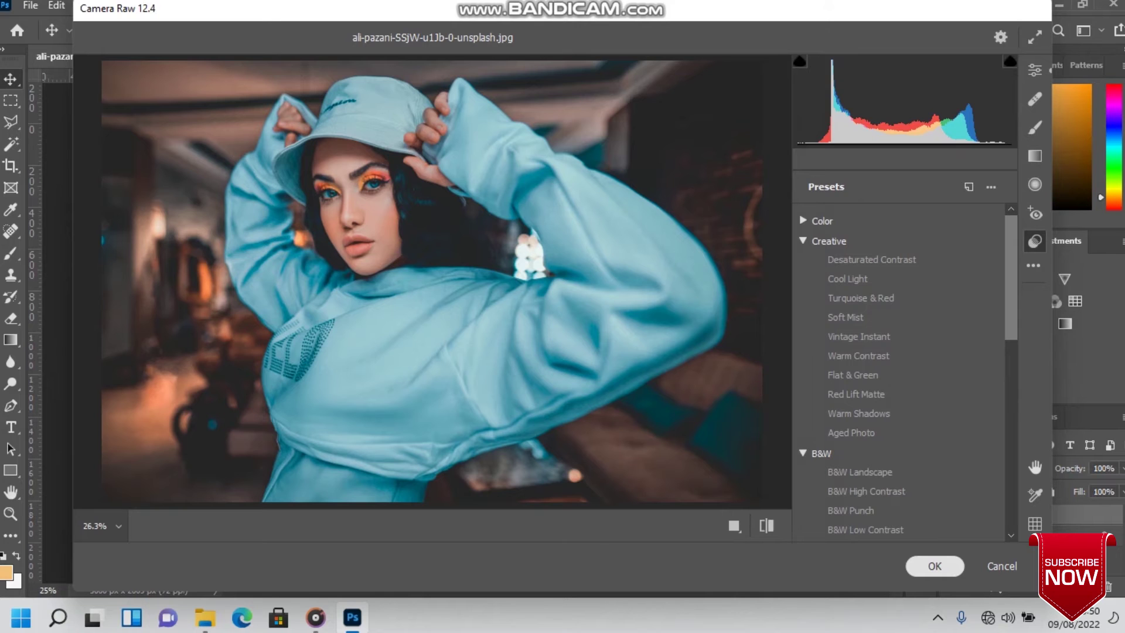
left_click(935, 566)
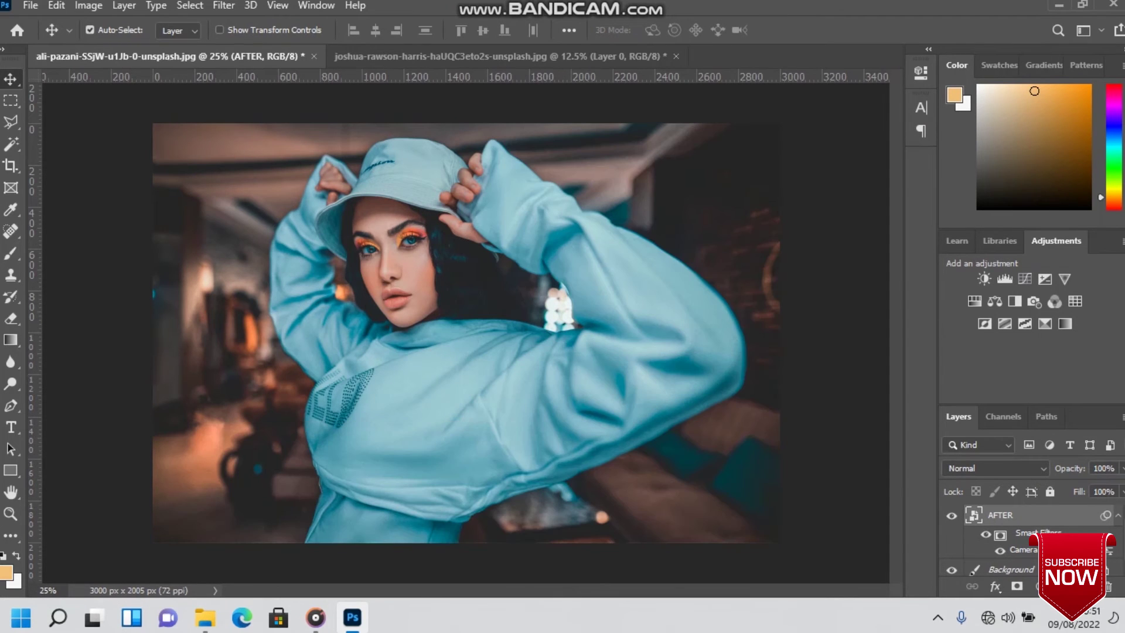
left_click(1000, 549)
- On the second portrait, duplicate Layer 0 as AFTER and convert it to a Smart Object
key("ctrl+Tab")
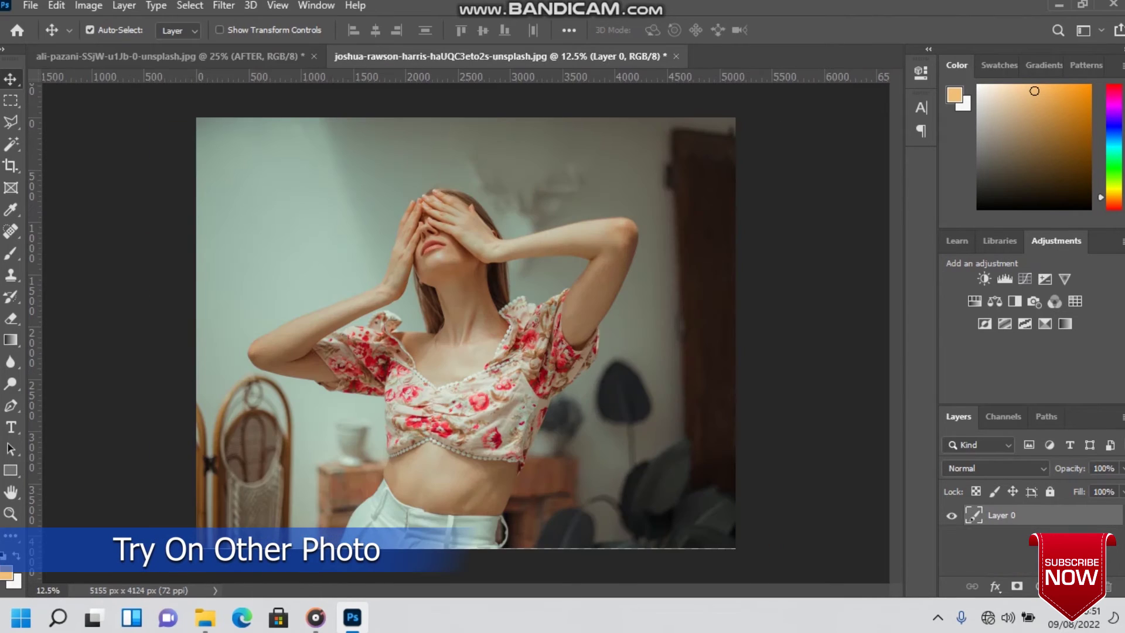
left_click_drag(643, 423, 643, 423)
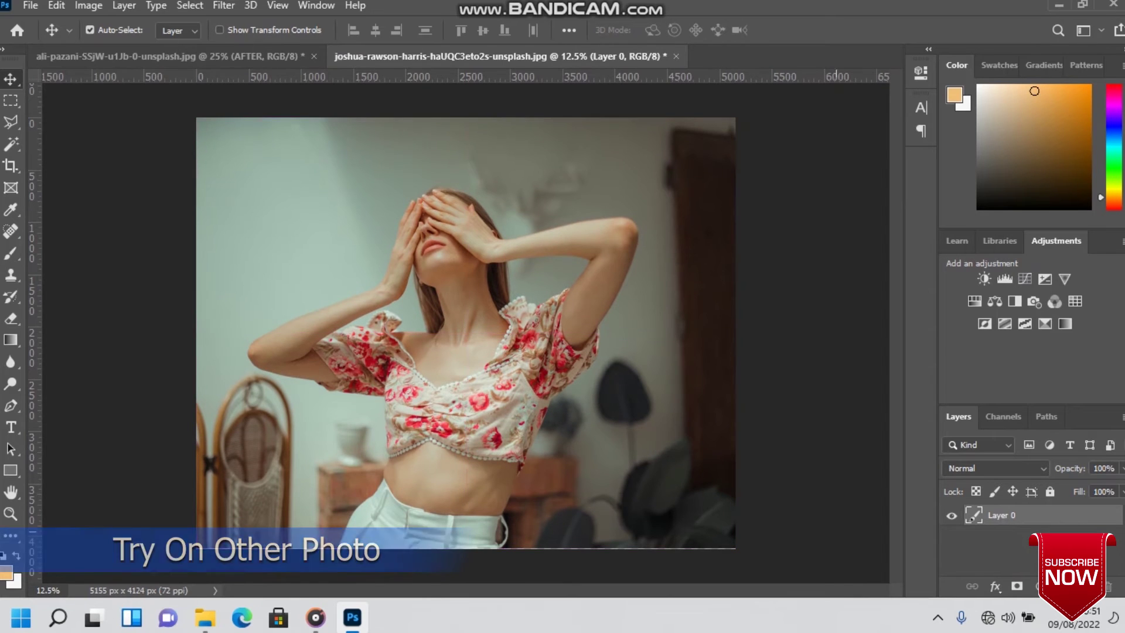
right_click(1002, 514)
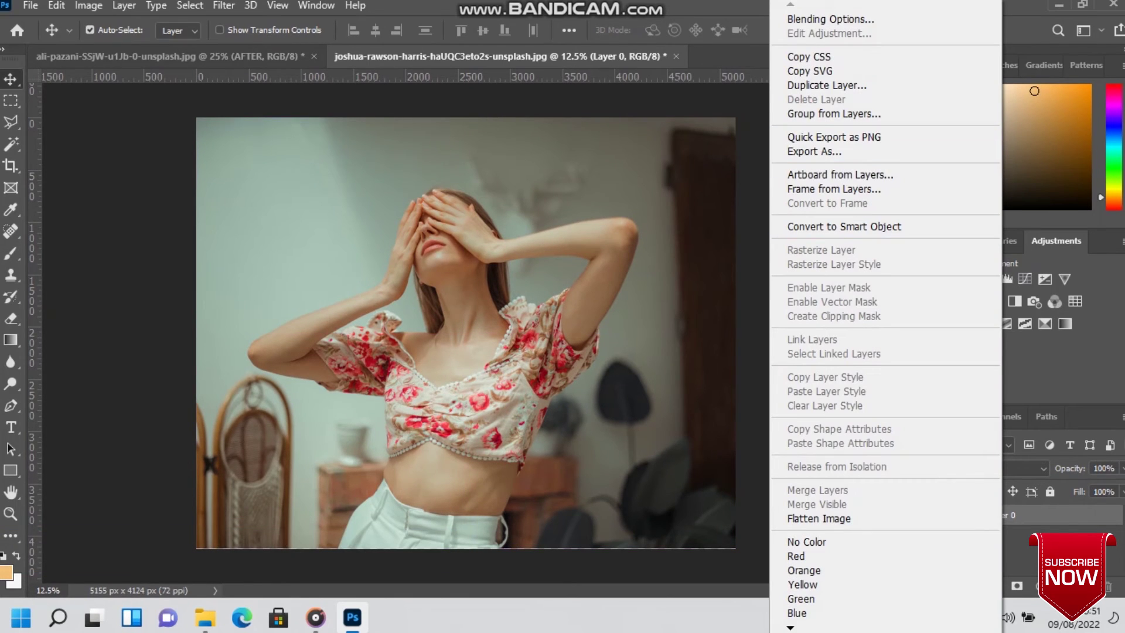
left_click(826, 85)
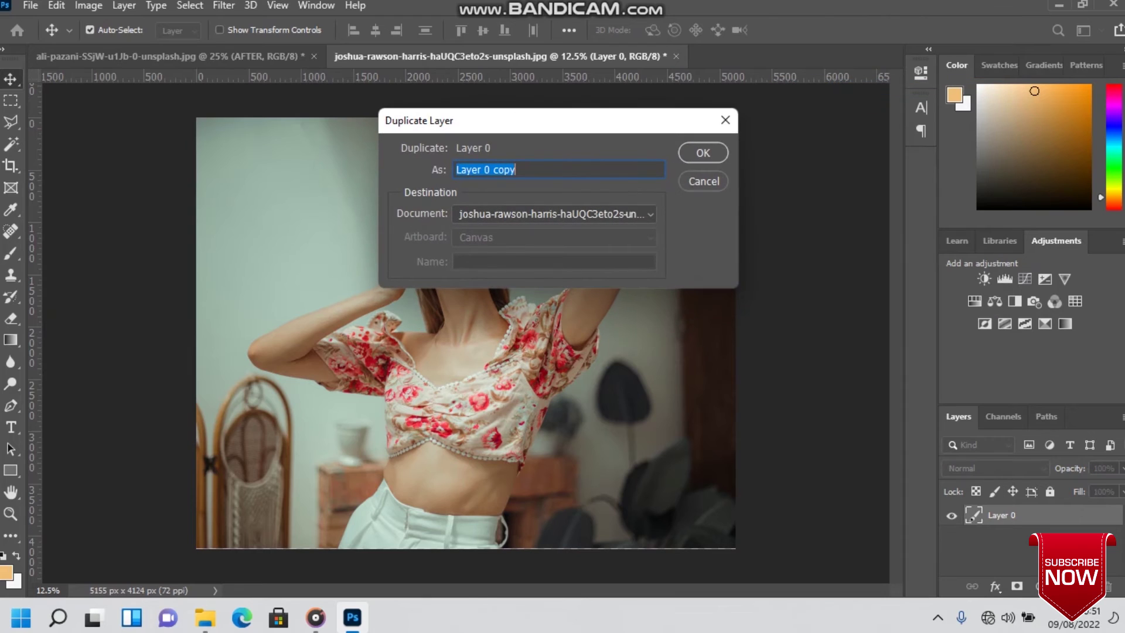
type("A")
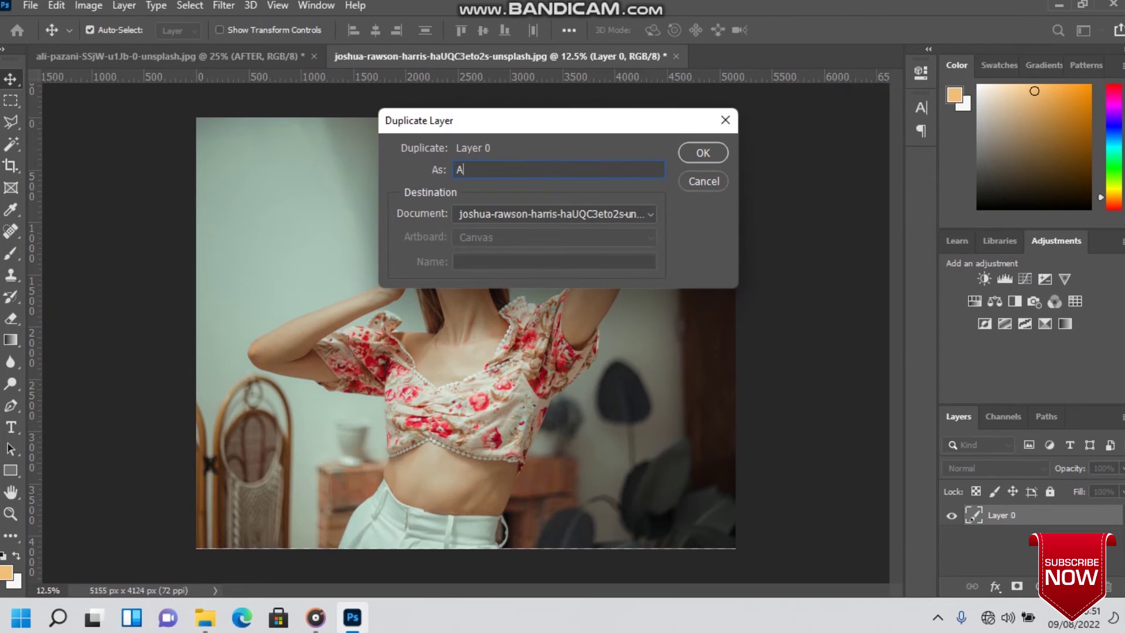
type("FTER")
key("Return")
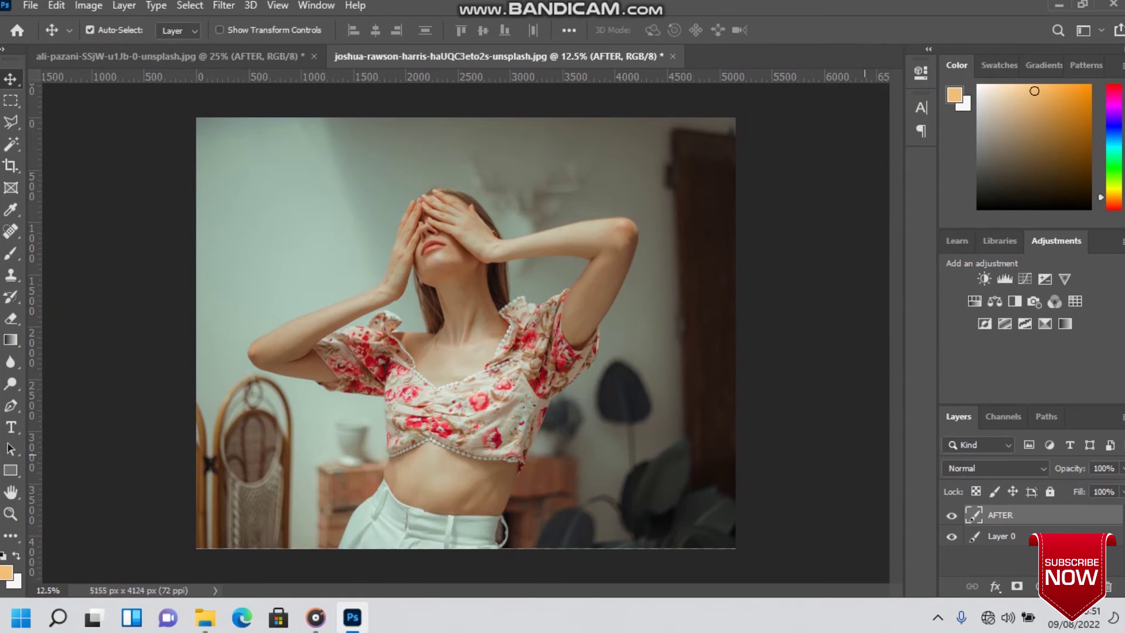
right_click(1004, 515)
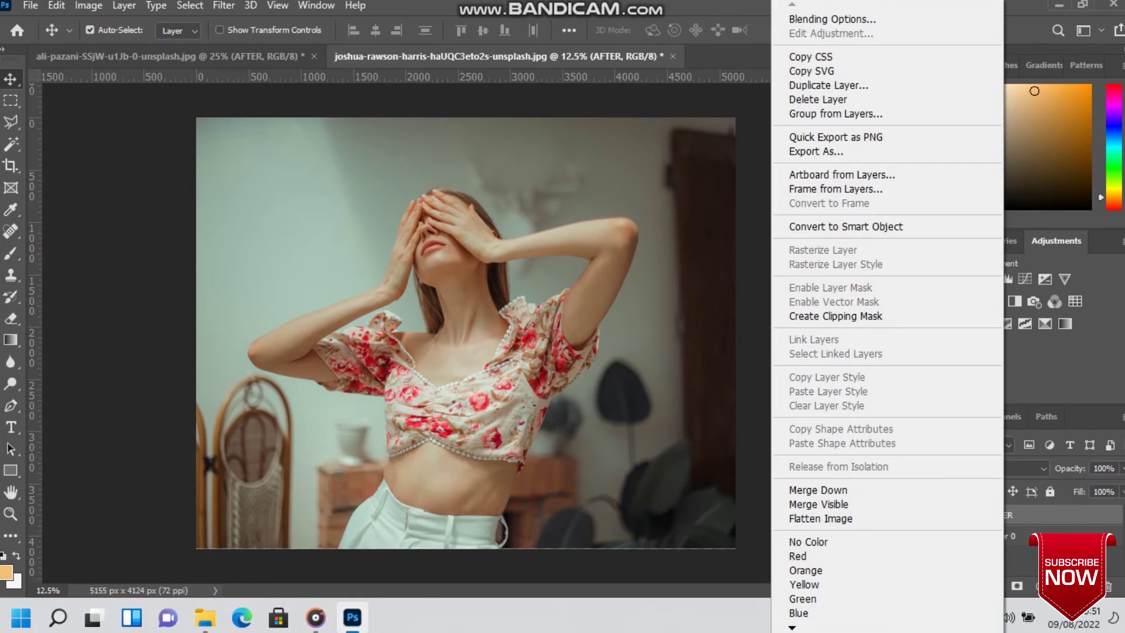
left_click(832, 227)
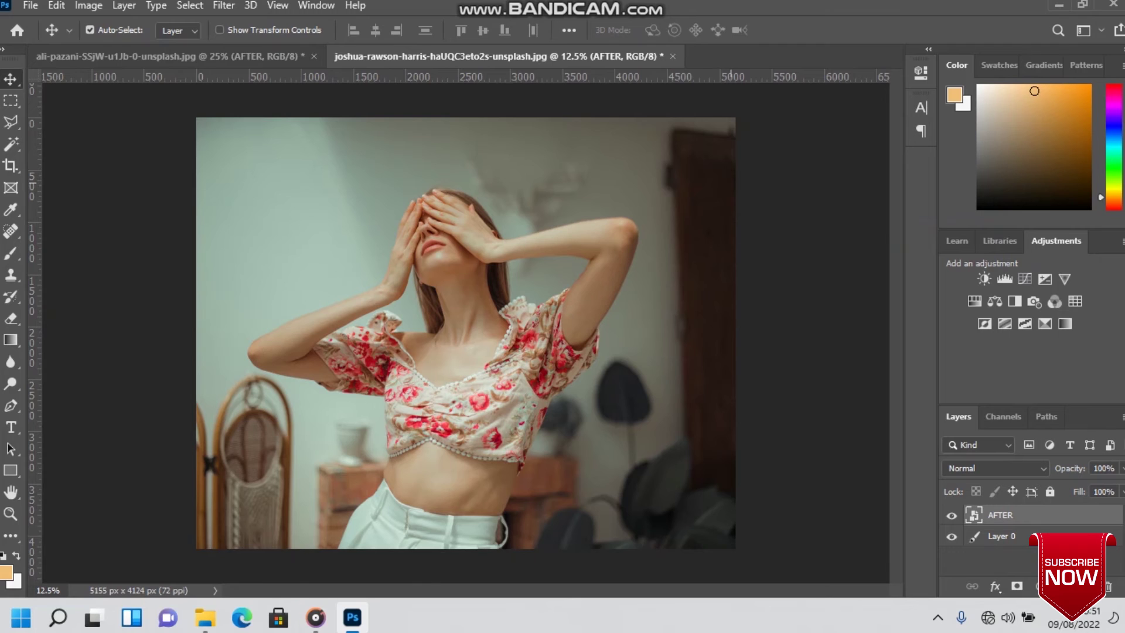
left_click(224, 5)
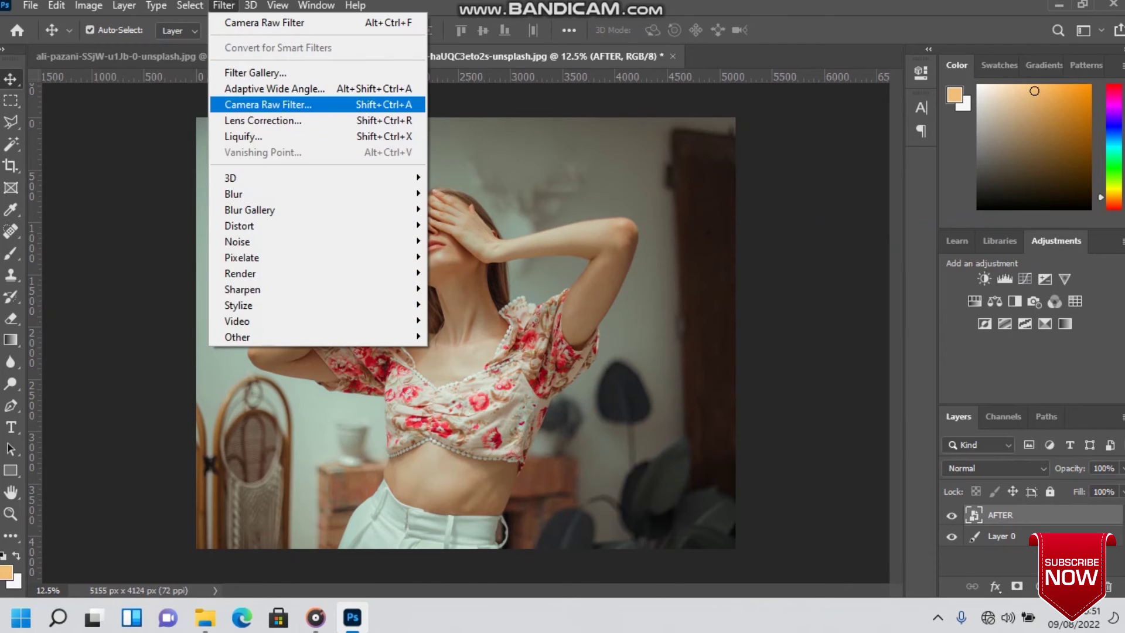
- Apply the Pro Orange 2 user preset in Camera Raw to the AFTER layer
left_click(268, 104)
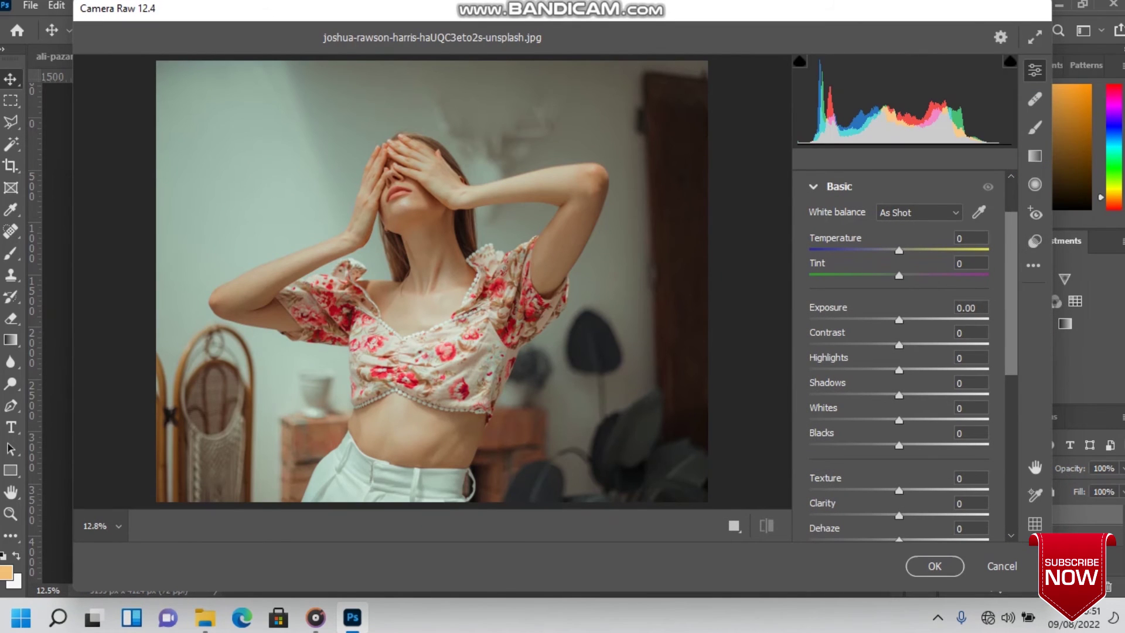
left_click(1034, 241)
scroll(902, 375, "down", 10)
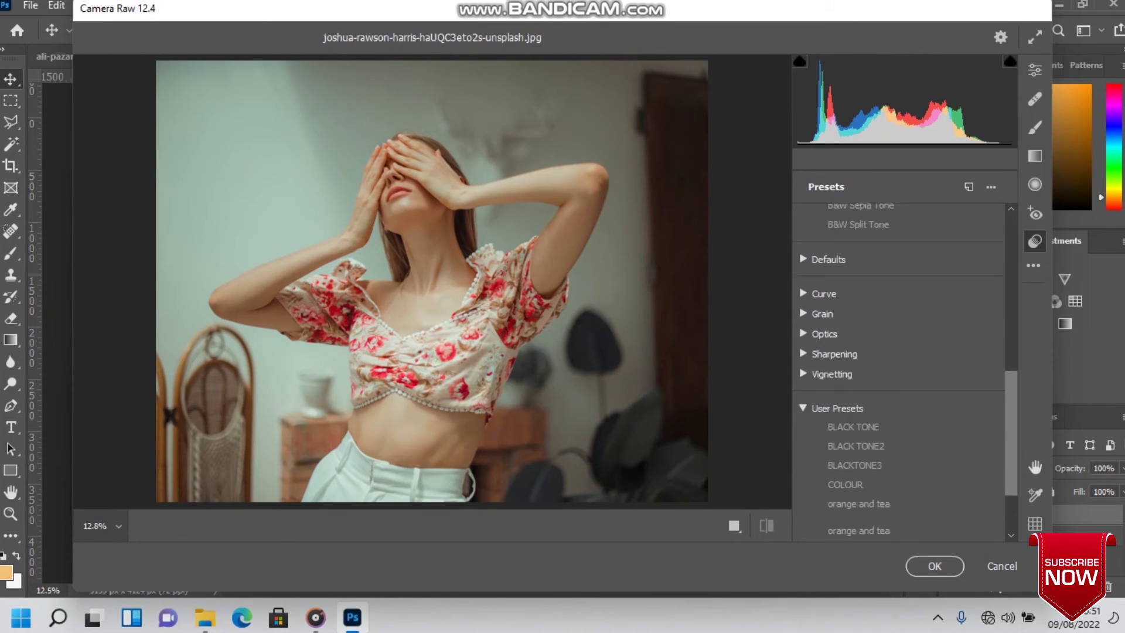
scroll(902, 374, "down", 3)
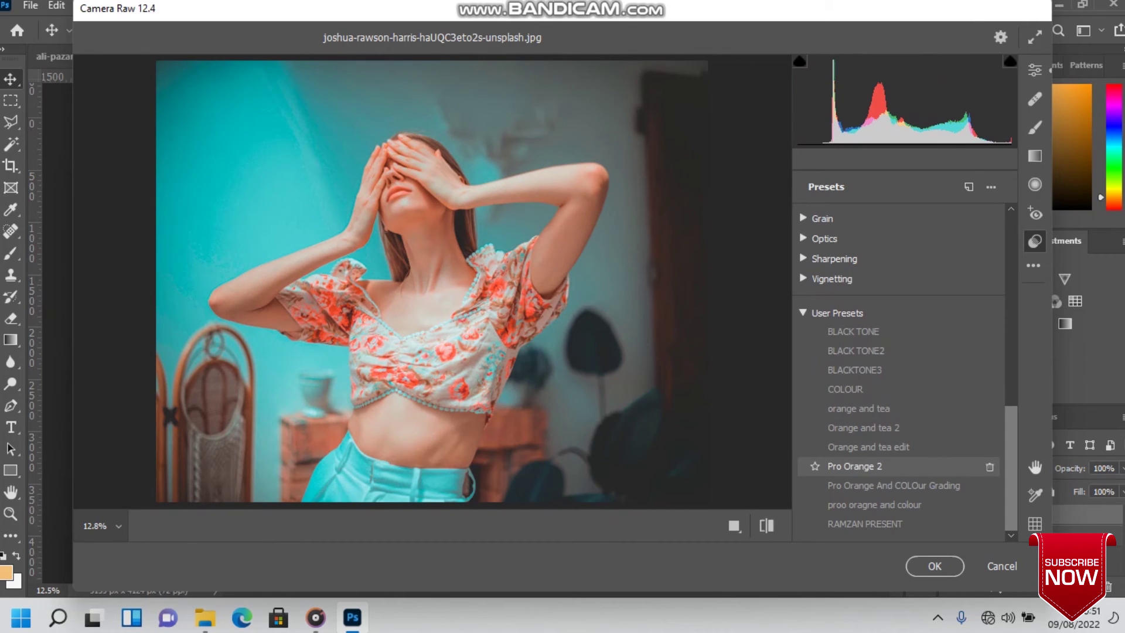
left_click(855, 466)
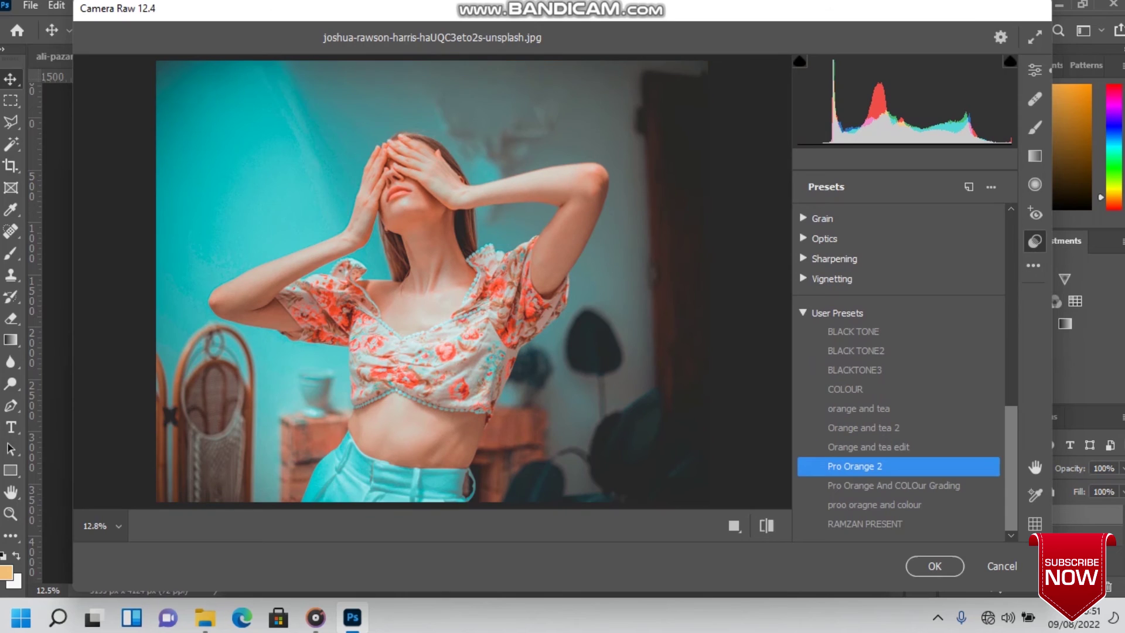
scroll(902, 369, "up", 10)
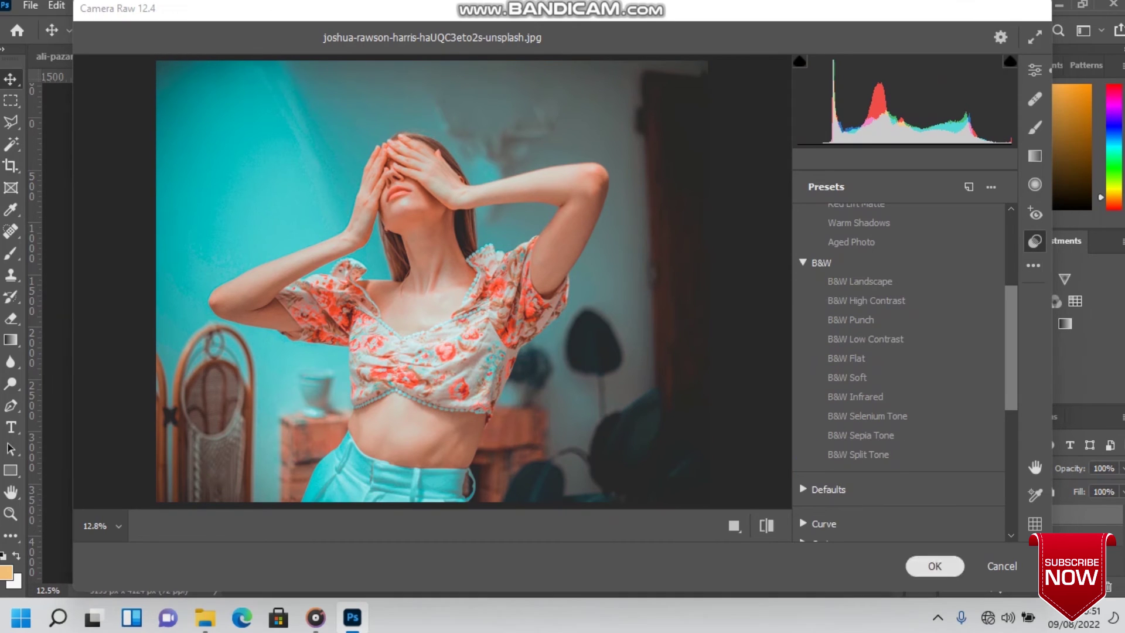
left_click(935, 565)
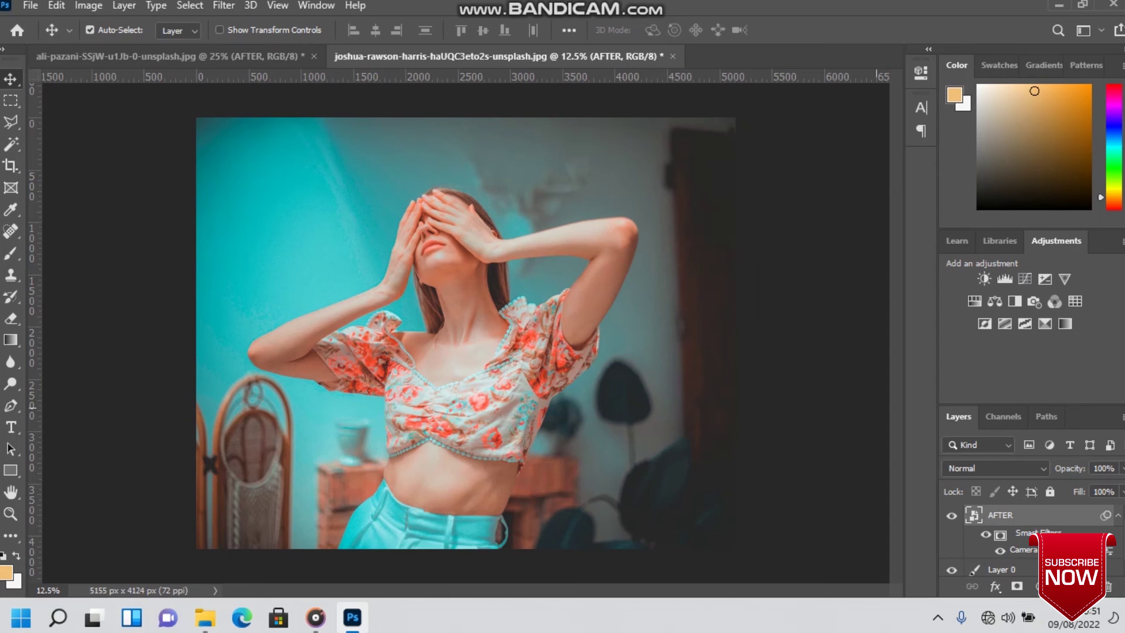
- Open a second Camera Raw filter and set Contrast +30 and Blacks -34
left_click(223, 5)
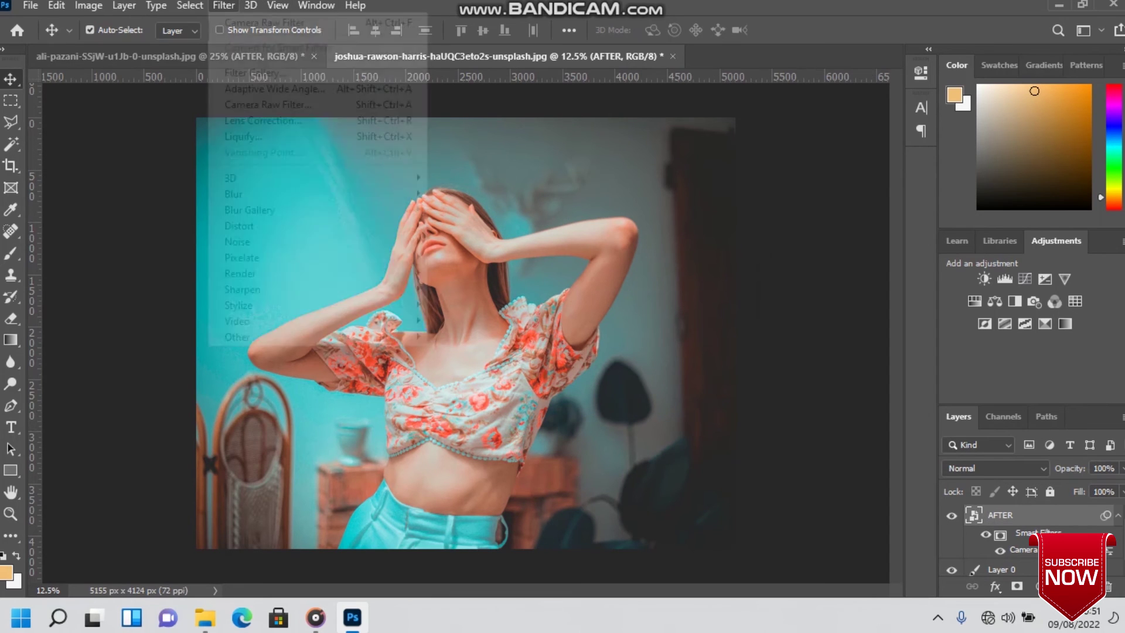
left_click(268, 105)
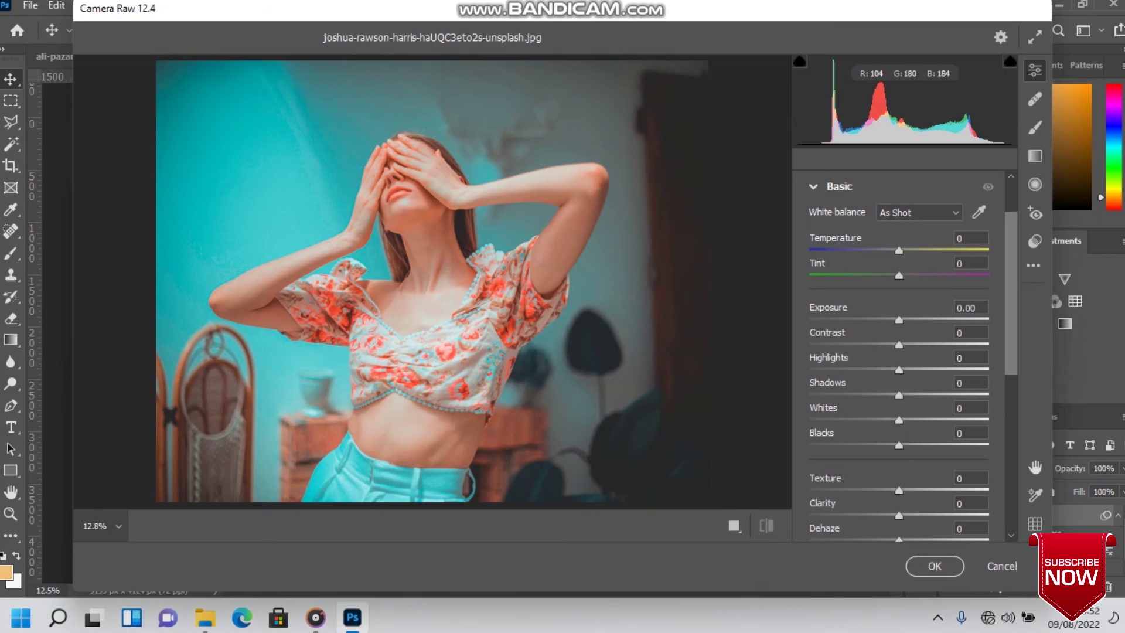
type("36")
key("Return")
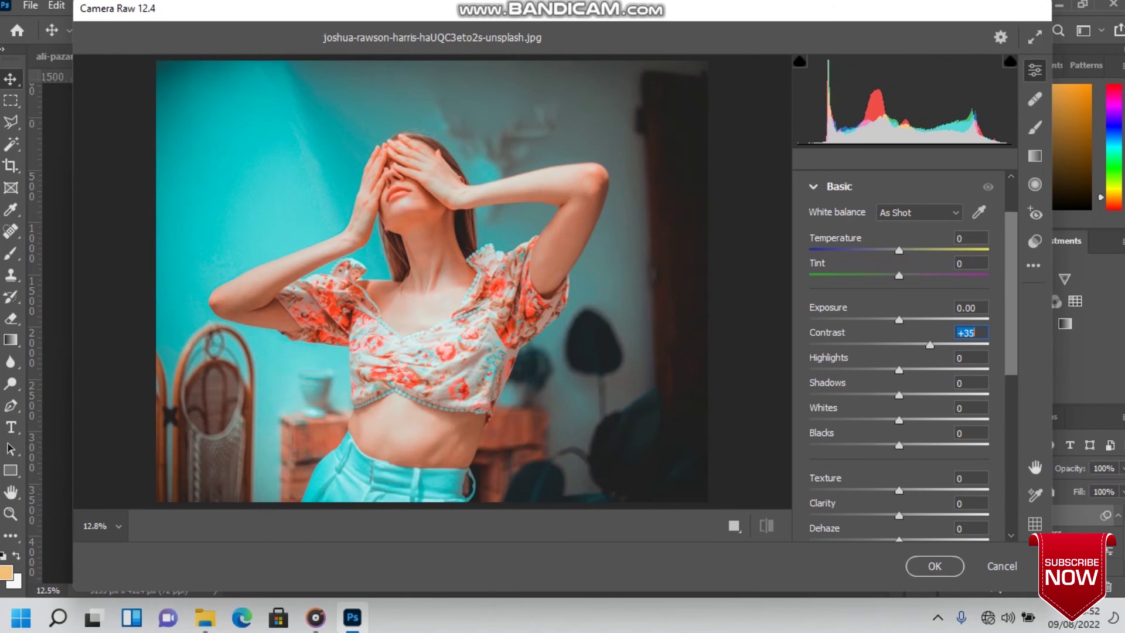
type("30")
key("Return")
key("Tab")
key("Tab")
key("Tab")
type("-38")
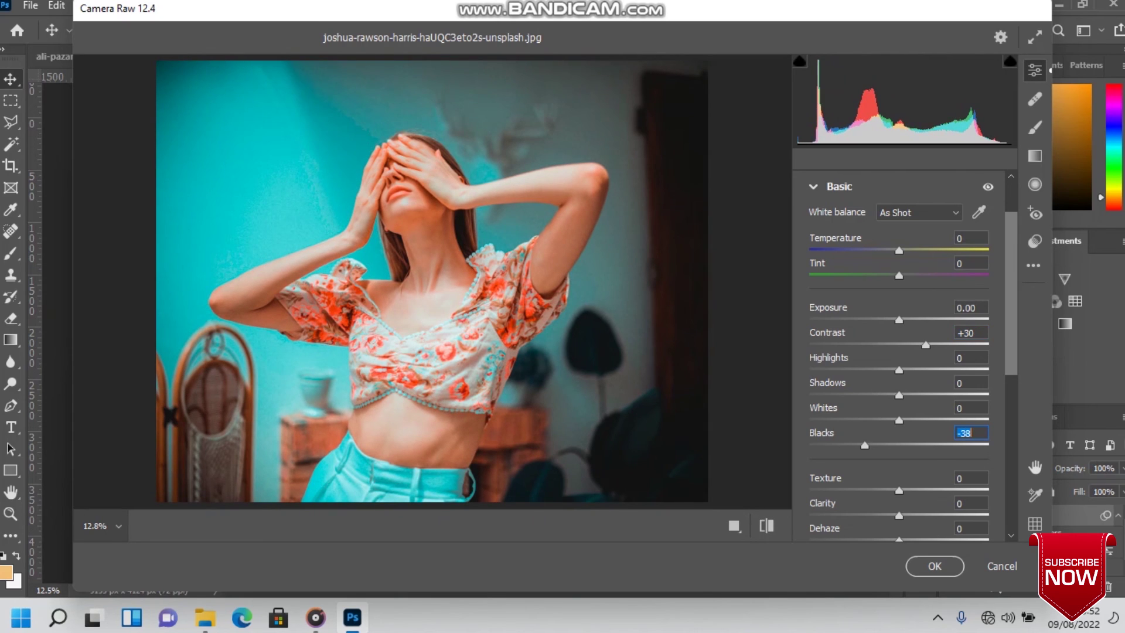
type("0")
key("Return")
key("backslash")
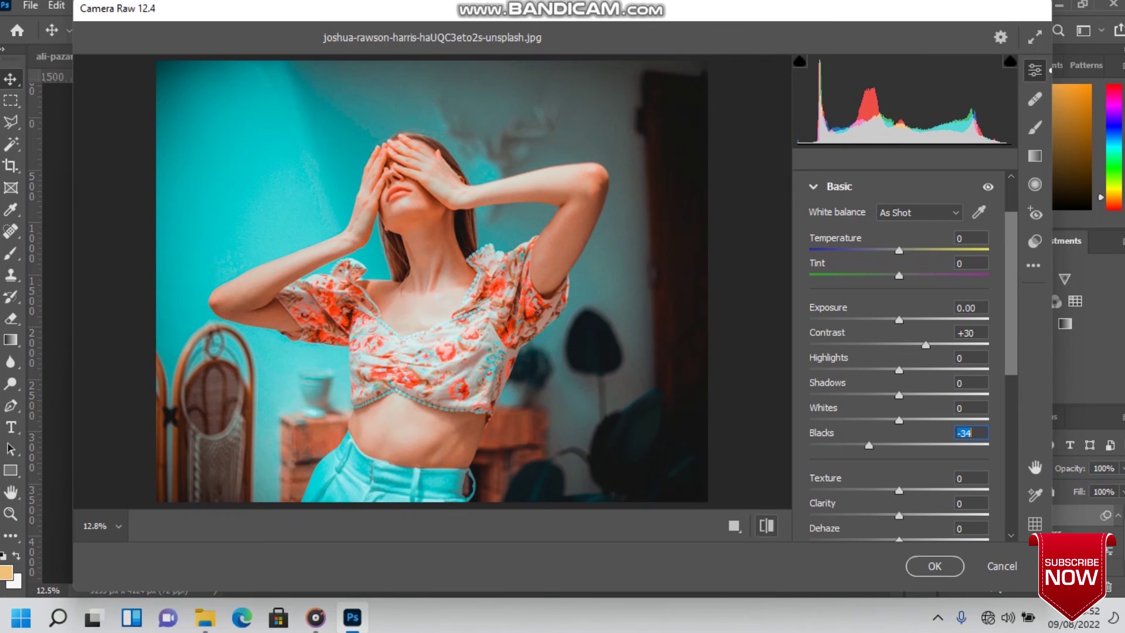
type("-34")
key("backslash")
- Add a -21 vignette in Effects and apply the second filter
scroll(899, 352, "down", 5)
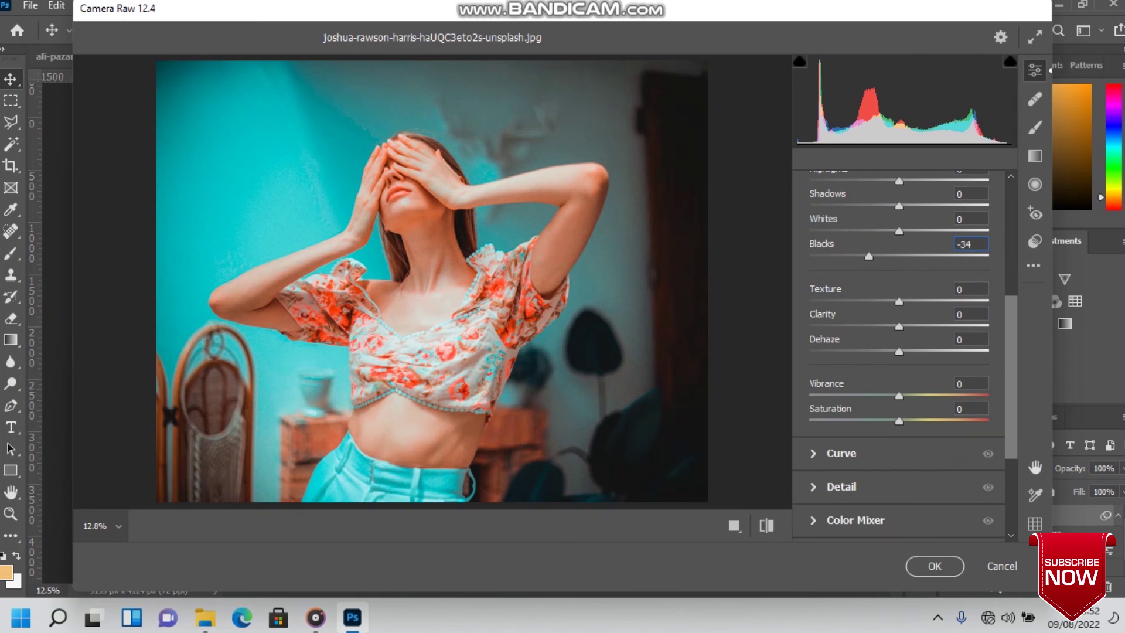
scroll(899, 351, "down", 4)
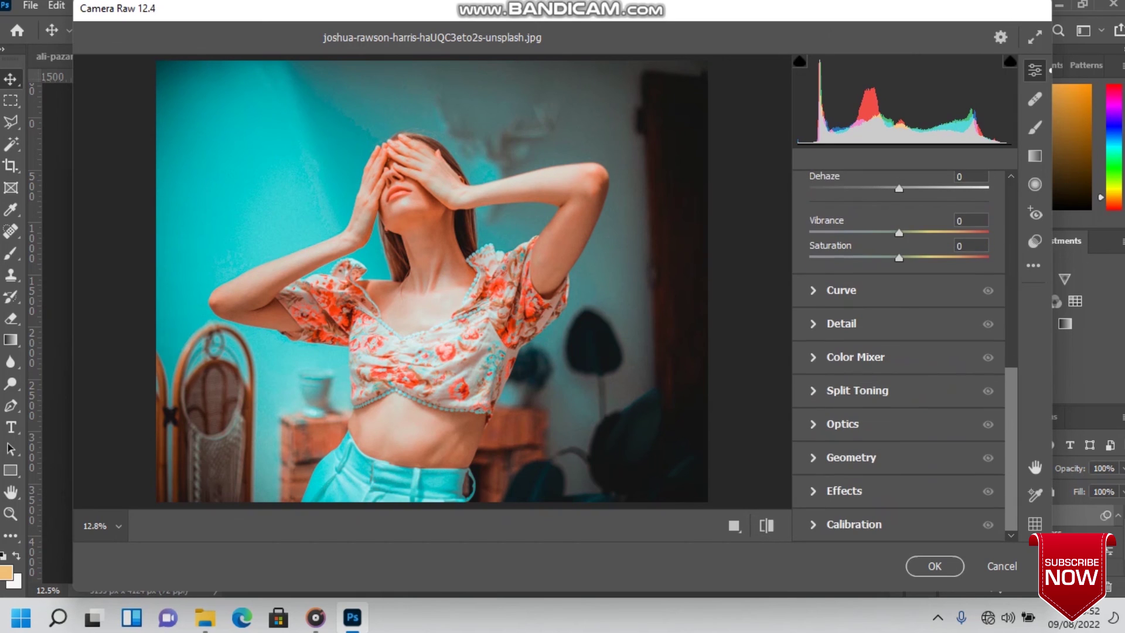
left_click(844, 490)
left_click_drag(898, 492, 880, 492)
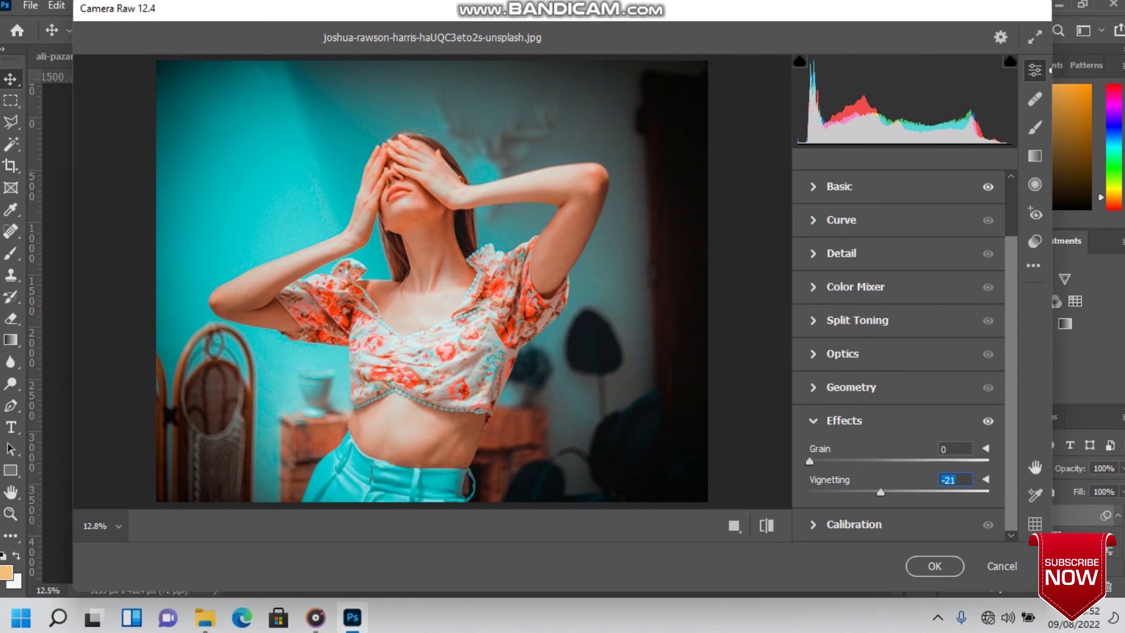
left_click(934, 566)
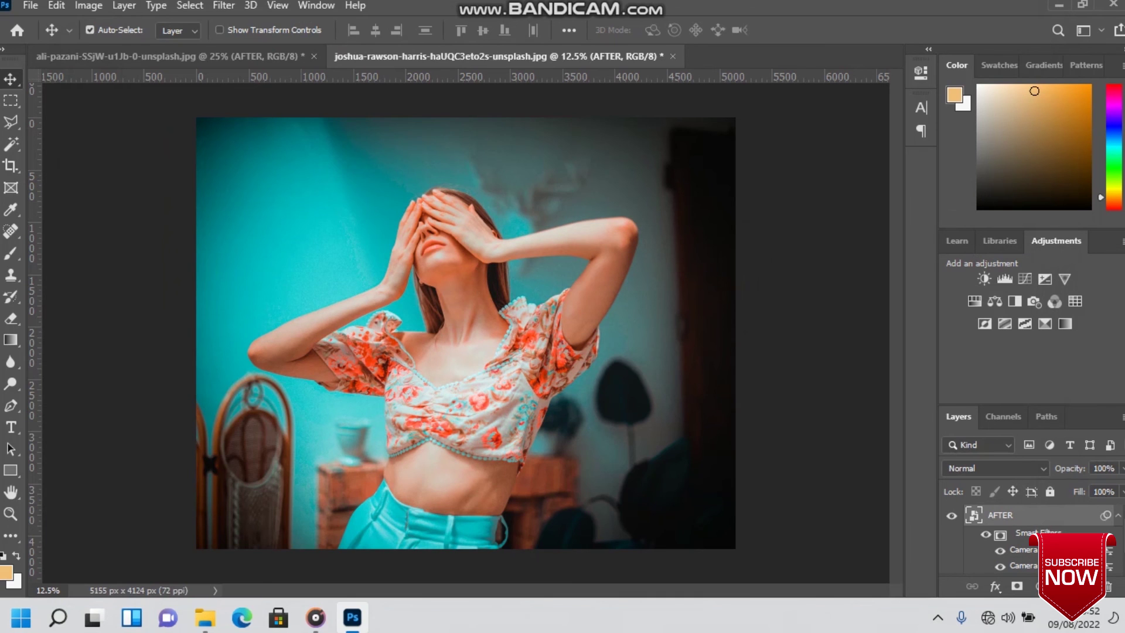
- Toggle the AFTER layer's visibility to compare, then minimise Photoshop to the desktop
left_click(951, 515)
left_click(1058, 5)
right_click(778, 61)
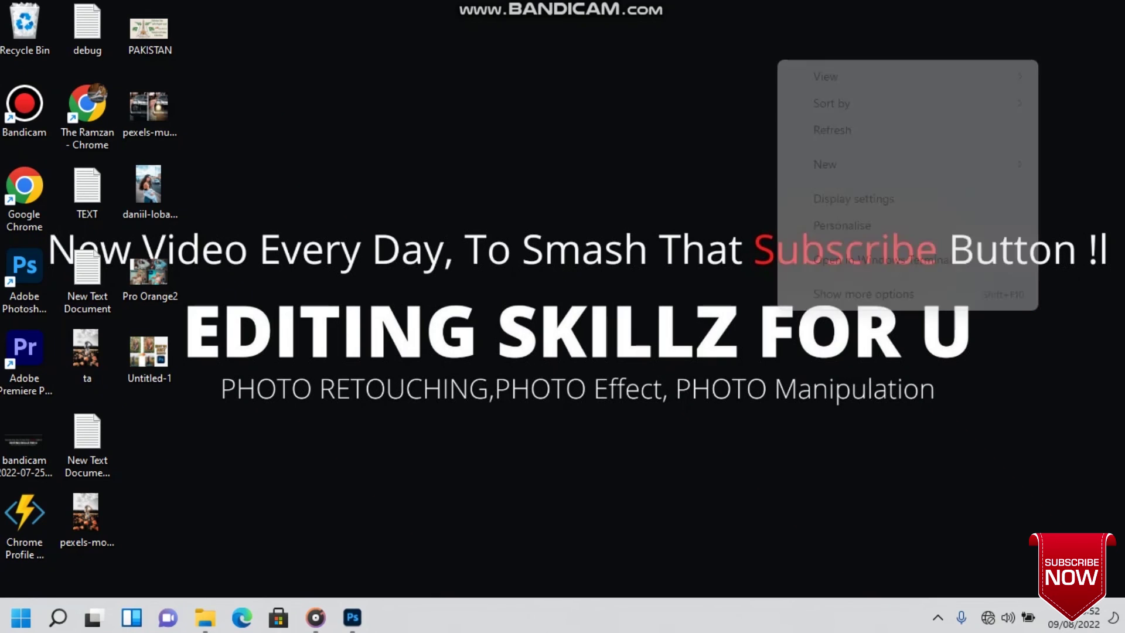